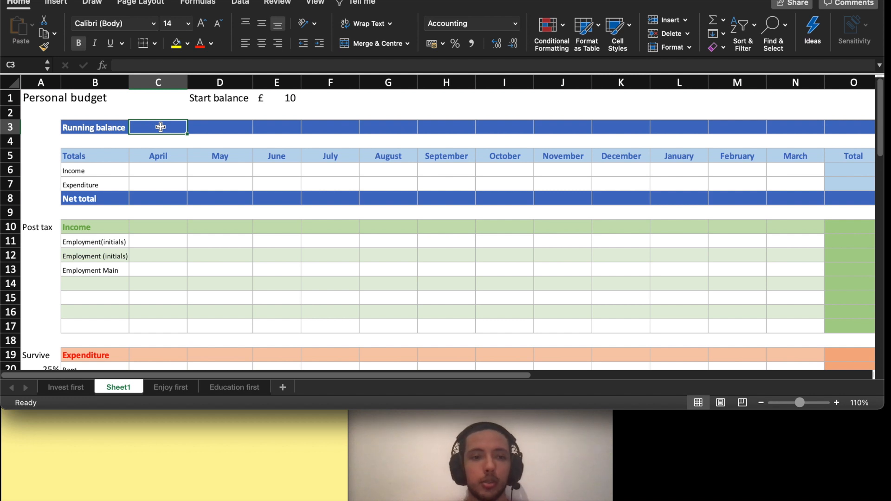
# Enter the April running balance formula in C3 as the start balance minus April expenditure plus April income (=E1-C7+C6)
pyautogui.click(274, 97)
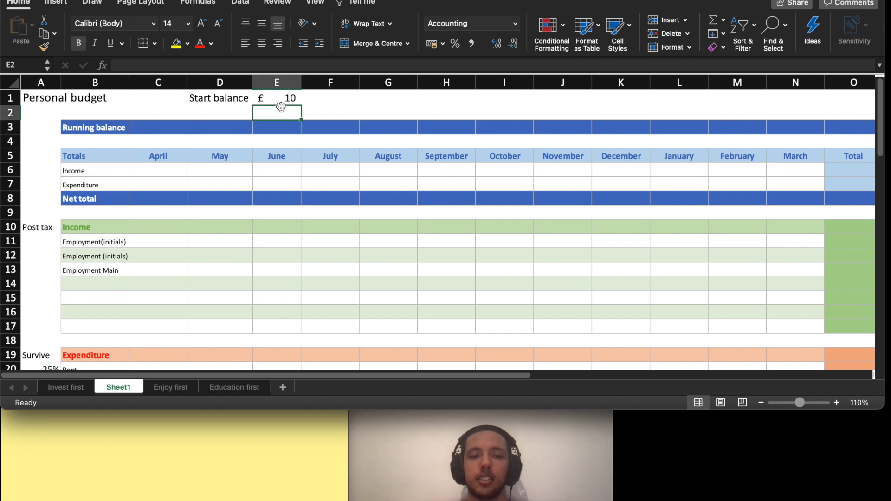
pyautogui.click(156, 125)
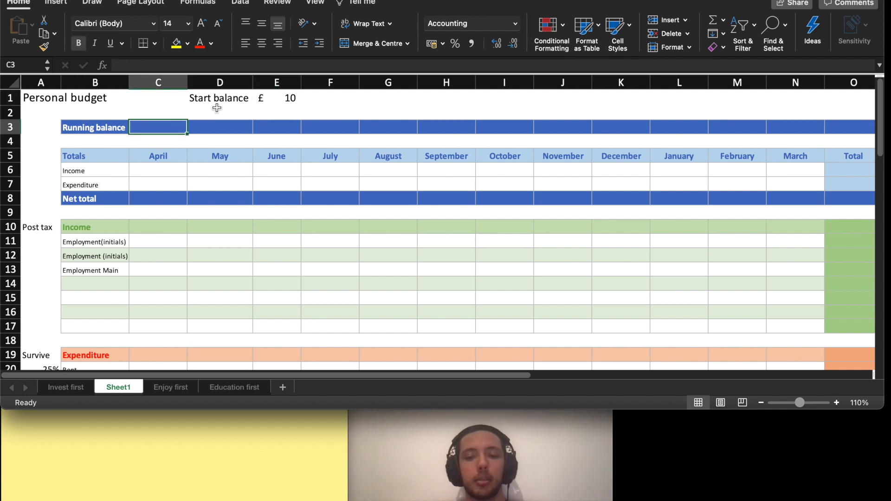
pyautogui.write('=')
pyautogui.click(293, 98)
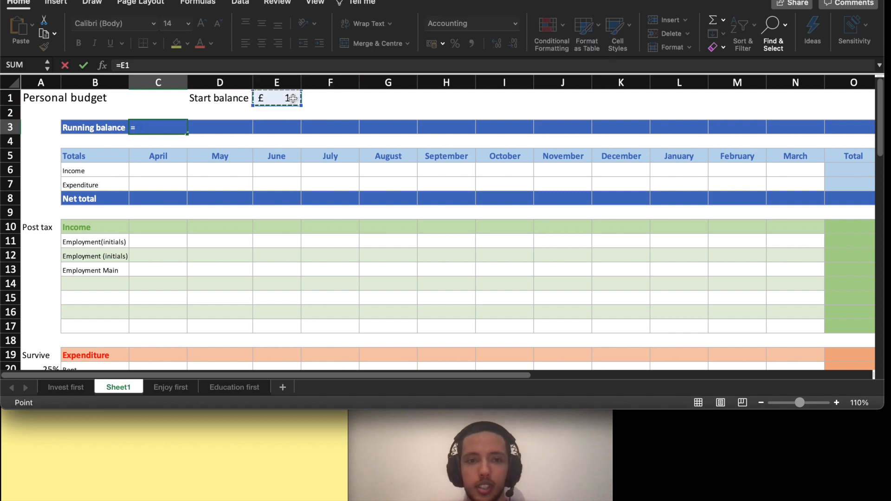
pyautogui.write('-')
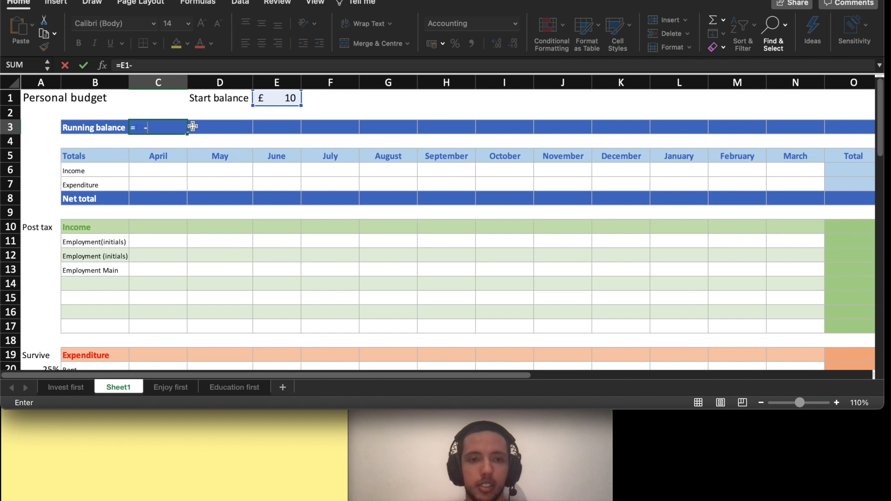
pyautogui.click(153, 185)
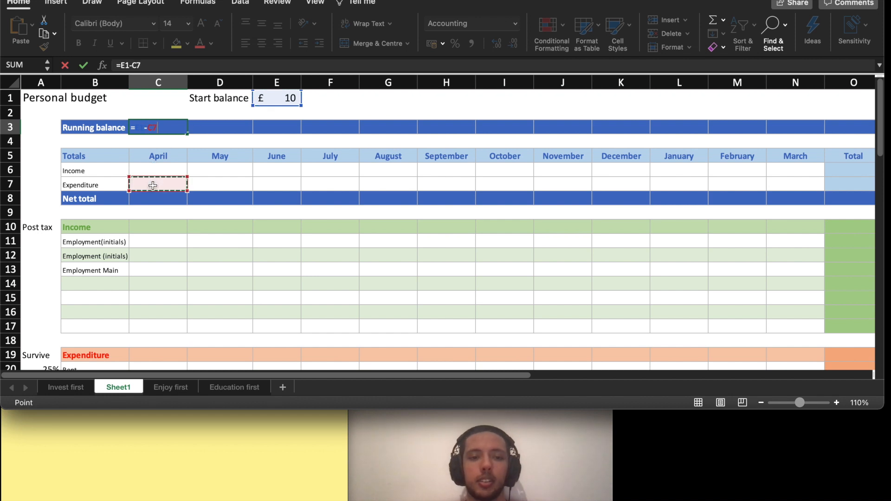
pyautogui.write('+')
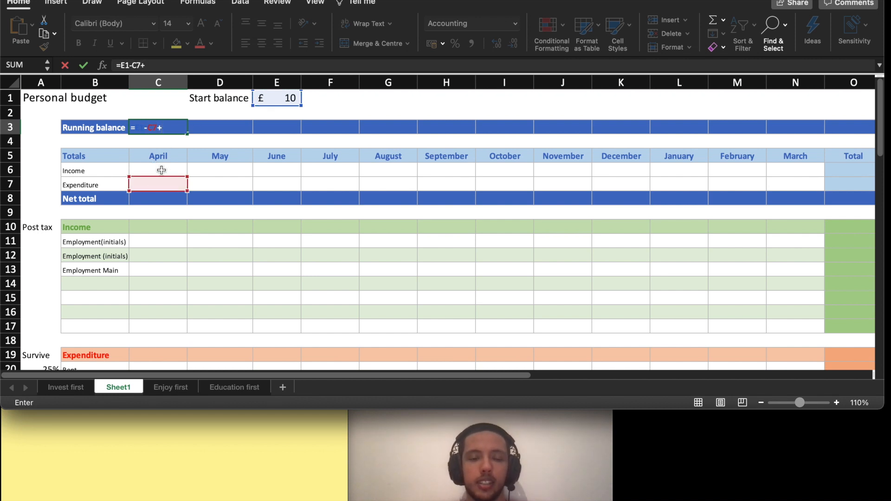
pyautogui.click(161, 170)
pyautogui.press('Return')
pyautogui.click(161, 170)
# Enter 2000 as April's Employment Main income in C13 and fill it across through March
pyautogui.click(149, 238)
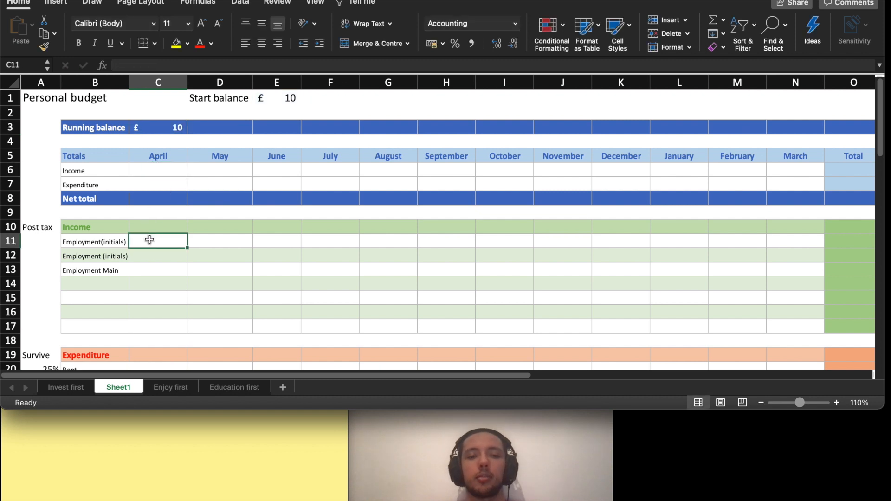
pyautogui.scroll(-1, 149, 236)
pyautogui.click(145, 257)
pyautogui.scroll(1, 145, 257)
pyautogui.write('2000')
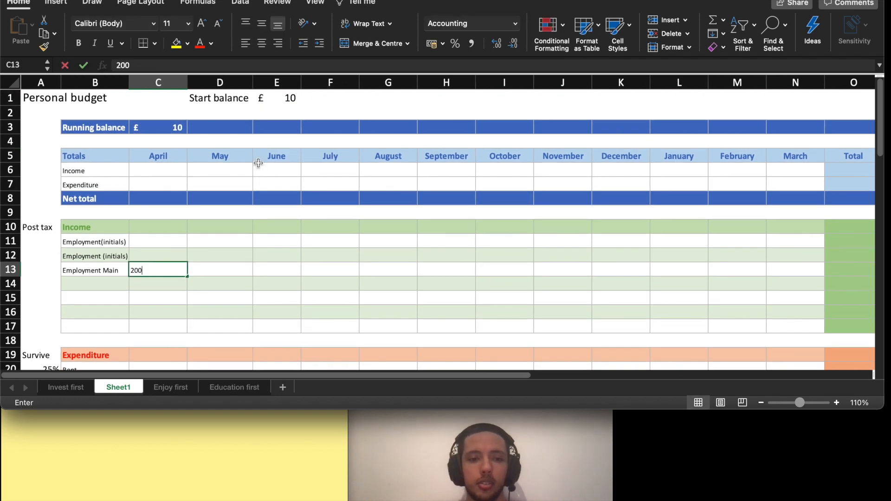
pyautogui.press('Return')
pyautogui.click(175, 271)
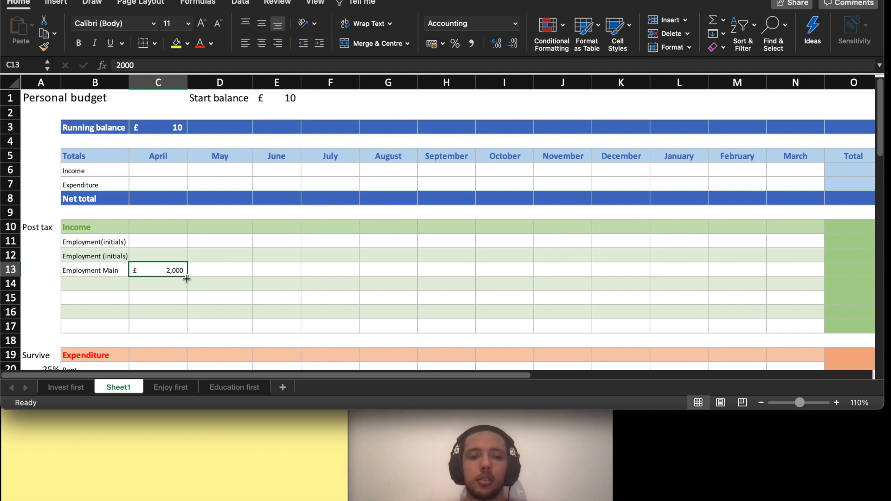
pyautogui.moveTo(186, 277); pyautogui.dragTo(807, 277)
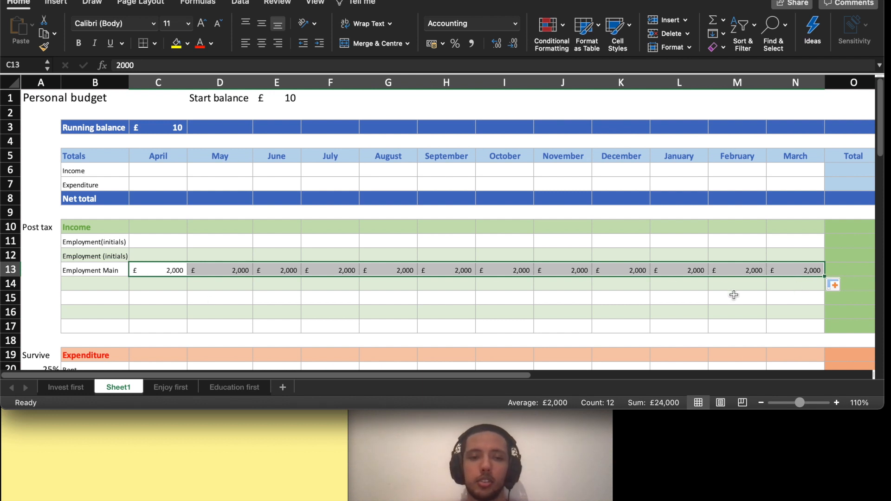
pyautogui.click(160, 272)
pyautogui.moveTo(157, 157); pyautogui.dragTo(810, 149)
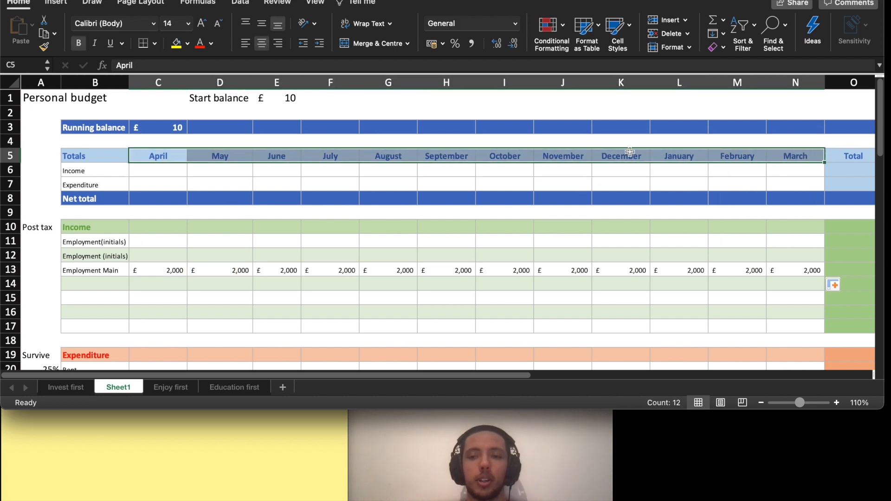
pyautogui.click(155, 157)
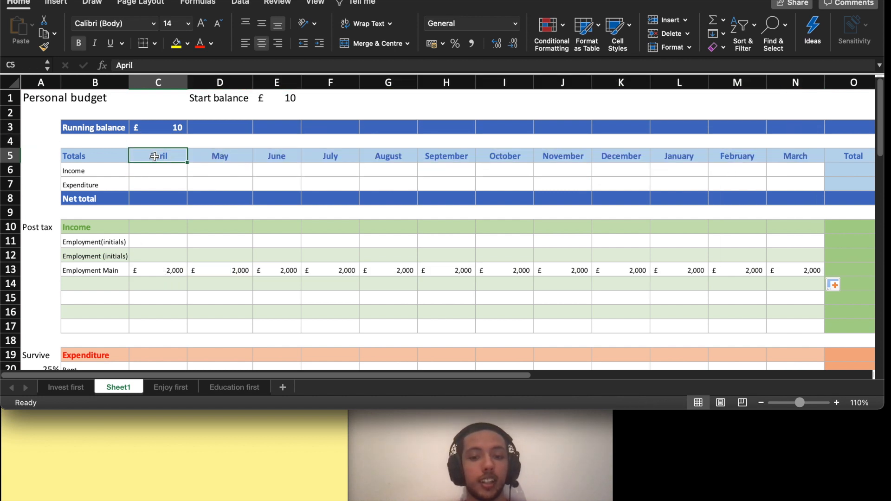
# Total the Employment Main row in O13 with the formula =SUM(C13:N13)
pyautogui.hscroll(2, 728, 218)
pyautogui.click(823, 267)
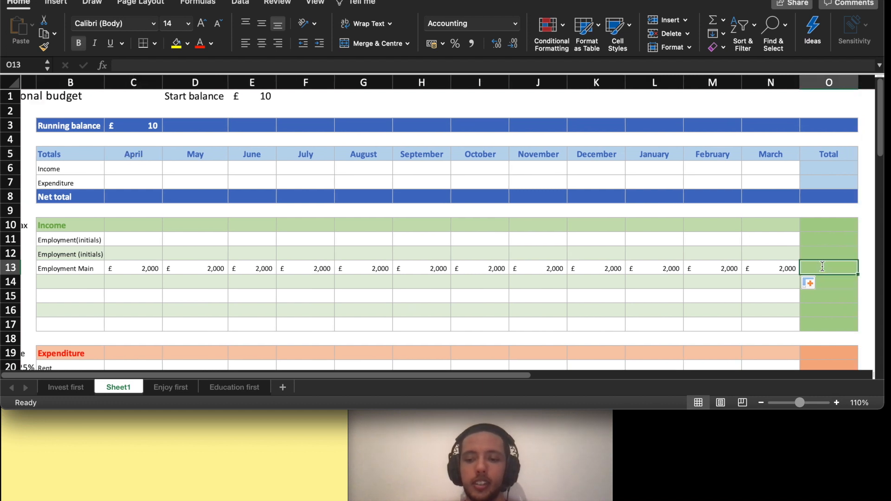
pyautogui.write('=sum')
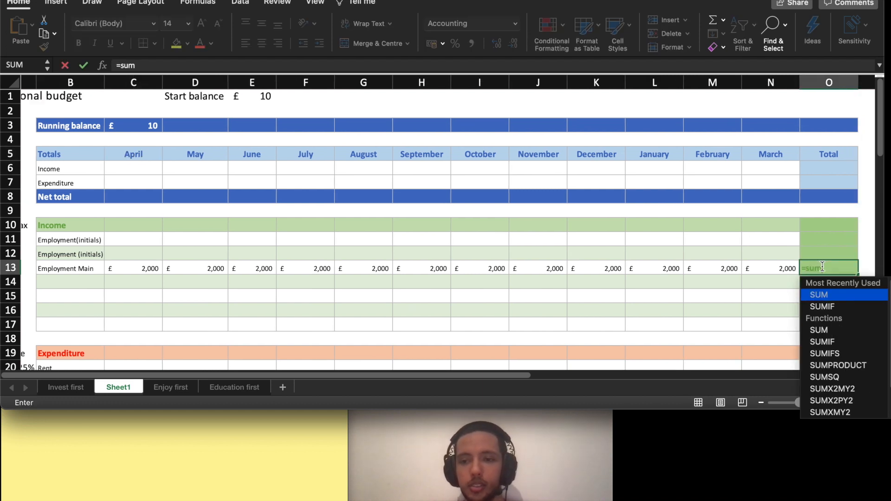
pyautogui.write('(')
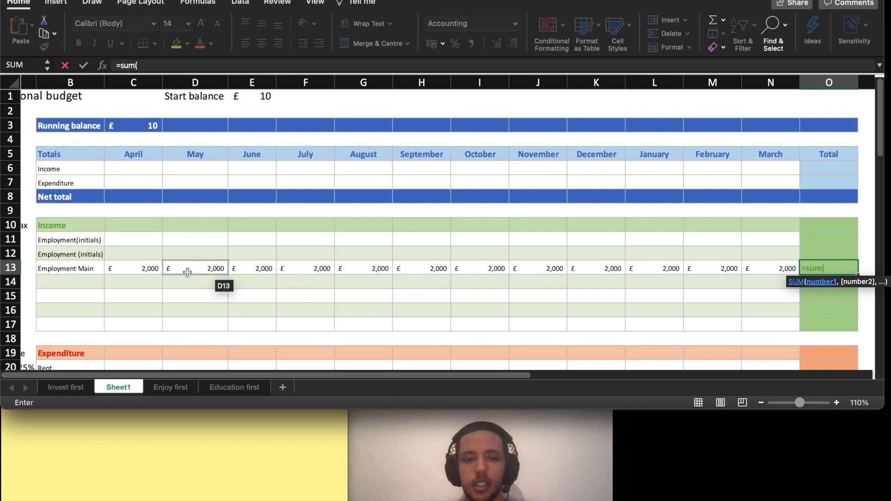
pyautogui.moveTo(128, 267); pyautogui.dragTo(777, 268)
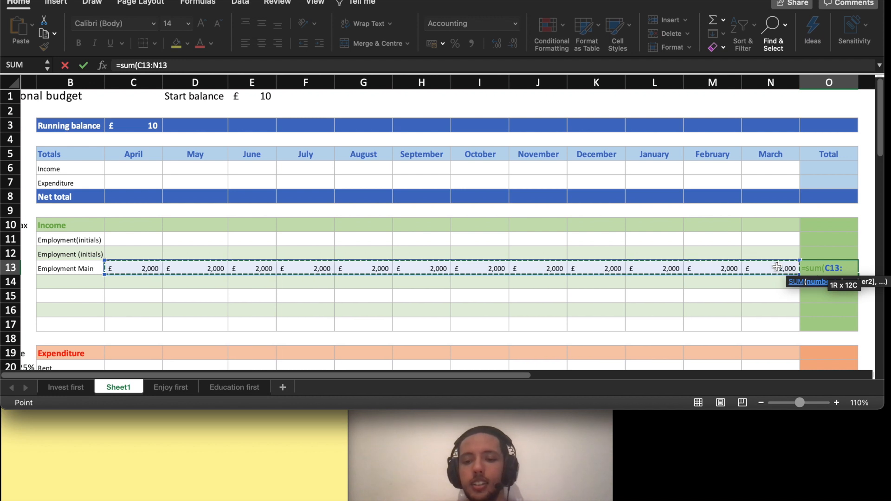
pyautogui.write(')')
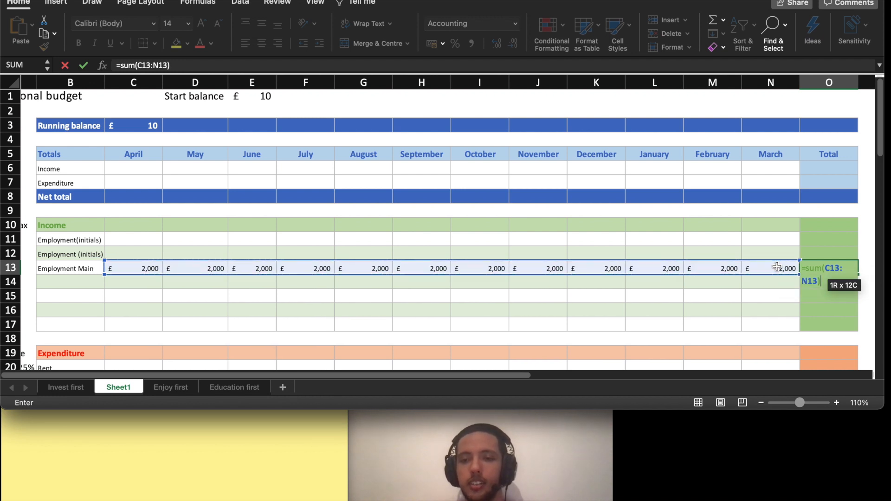
pyautogui.press('Return')
pyautogui.hscroll(-1, 538, 239)
pyautogui.hscroll(1, 537, 240)
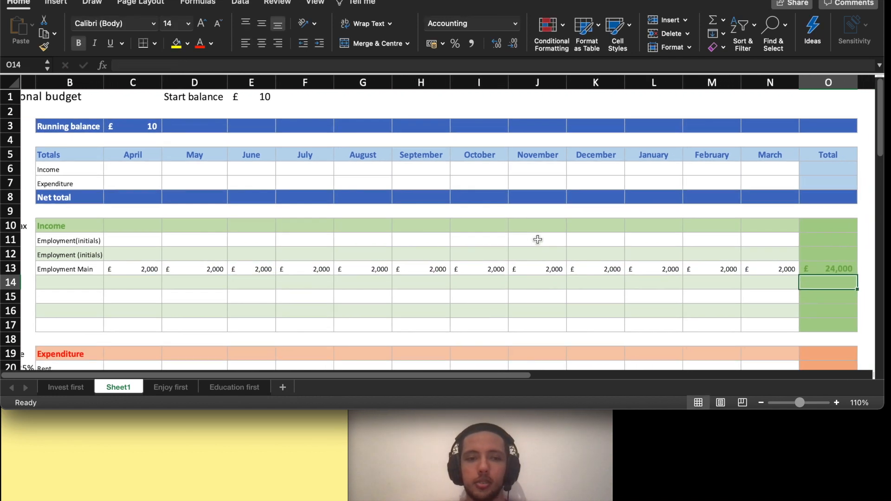
# Enter 50 as April income for the first Employment (initials) row and fill it across through March
pyautogui.hscroll(-1, 643, 279)
pyautogui.hscroll(-1, 646, 279)
pyautogui.click(161, 241)
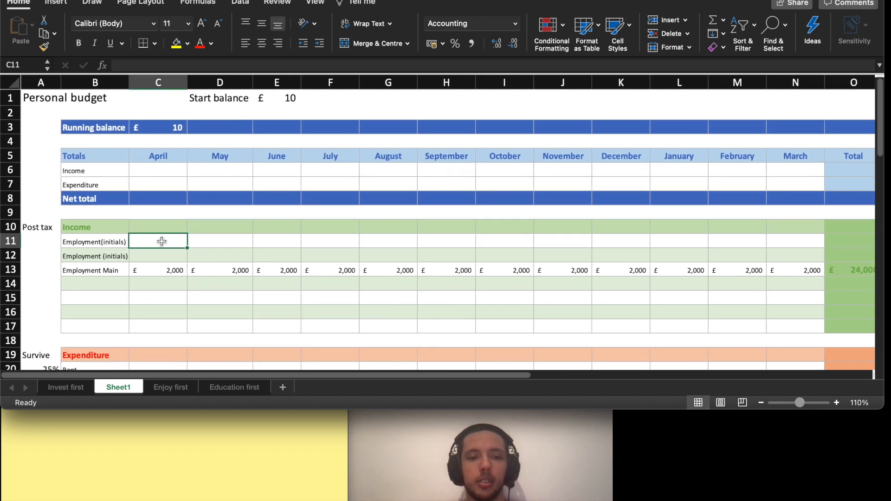
pyautogui.write('50')
pyautogui.press('Return')
pyautogui.click(183, 241)
pyautogui.moveTo(186, 247); pyautogui.dragTo(800, 234)
# Enter 100 as April income for the second Employment (initials) row and fill it across through March
pyautogui.click(145, 255)
pyautogui.write('100')
pyautogui.press('Return')
pyautogui.click(156, 253)
pyautogui.moveTo(187, 264); pyautogui.dragTo(814, 261)
# Fill the Employment Main yearly total formula upward to both Employment (initials) rows in O11 and O12
pyautogui.click(836, 270)
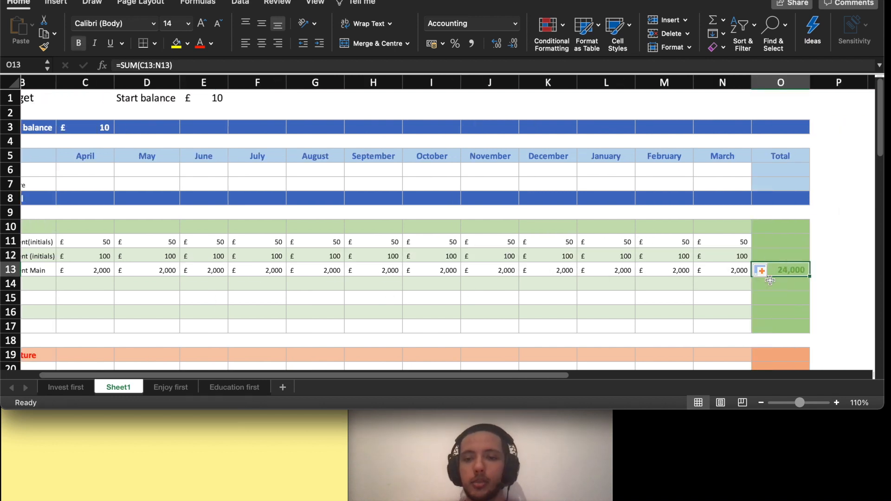
pyautogui.moveTo(809, 277); pyautogui.dragTo(802, 238)
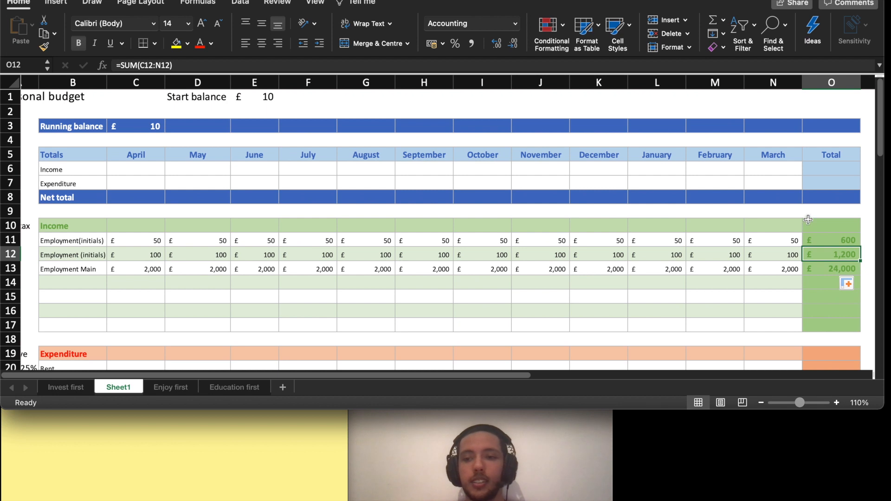
pyautogui.click(821, 228)
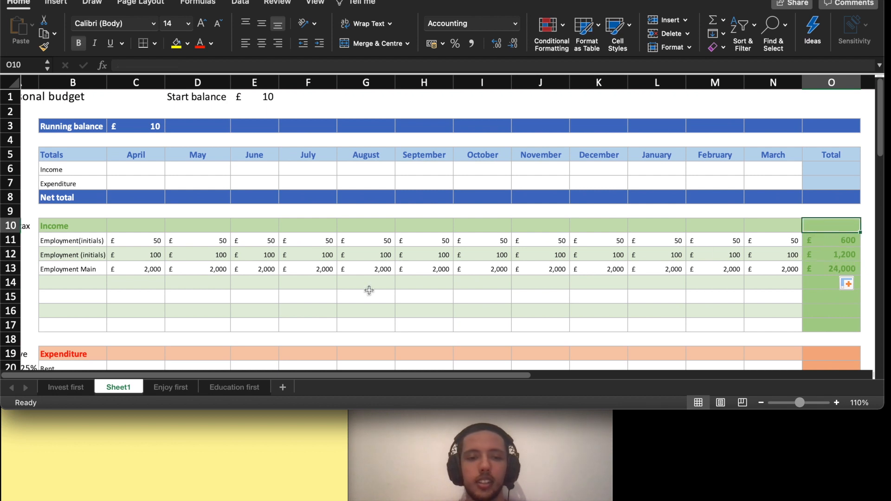
# Sum April's three income sources in C10 with =SUM(C11:C13) and fill the formula across through March
pyautogui.click(144, 226)
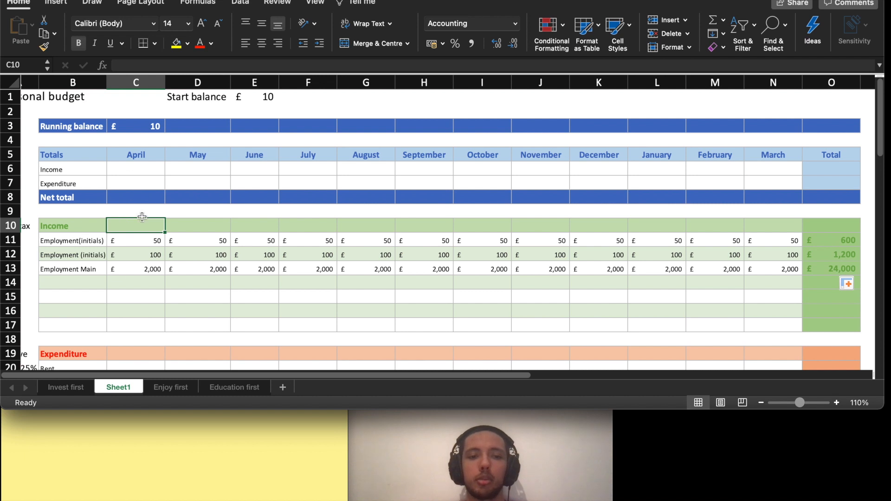
pyautogui.write('=sum(')
pyautogui.moveTo(117, 239); pyautogui.dragTo(110, 270)
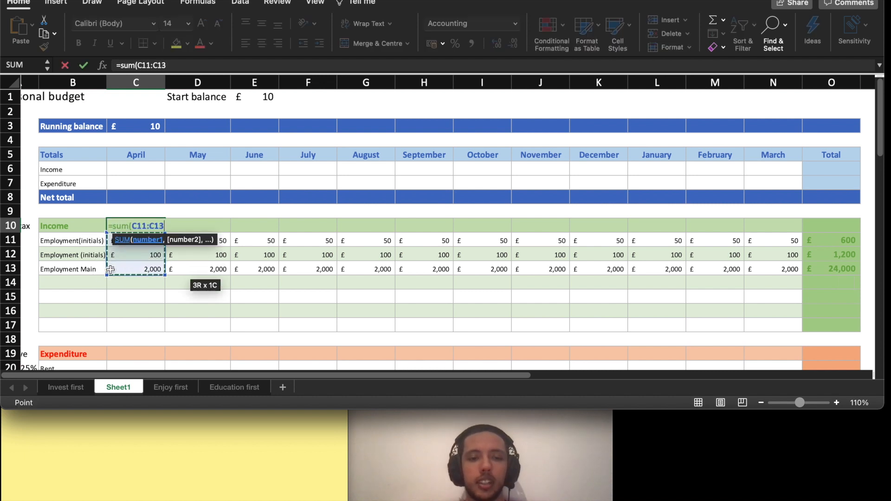
pyautogui.press('Return')
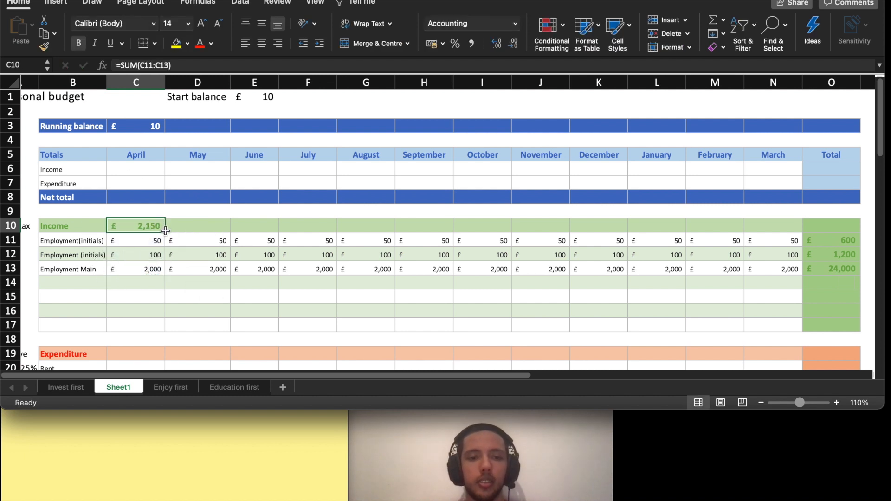
pyautogui.moveTo(165, 232); pyautogui.dragTo(792, 235)
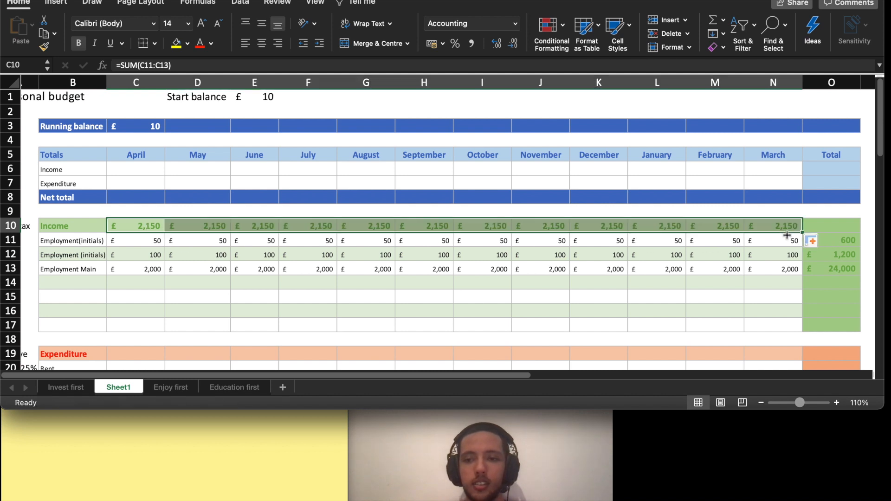
# Total the monthly Income row in O10 with the formula =SUM(C10:N10)
pyautogui.click(824, 223)
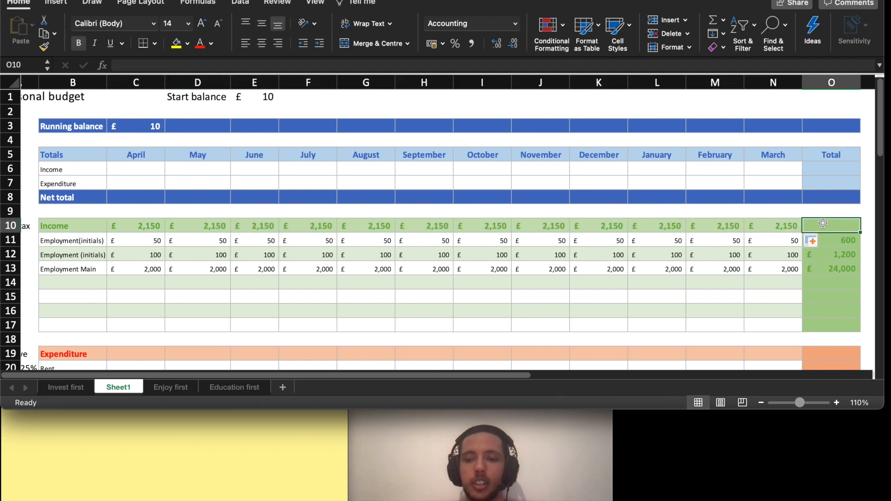
pyautogui.write('=sum(')
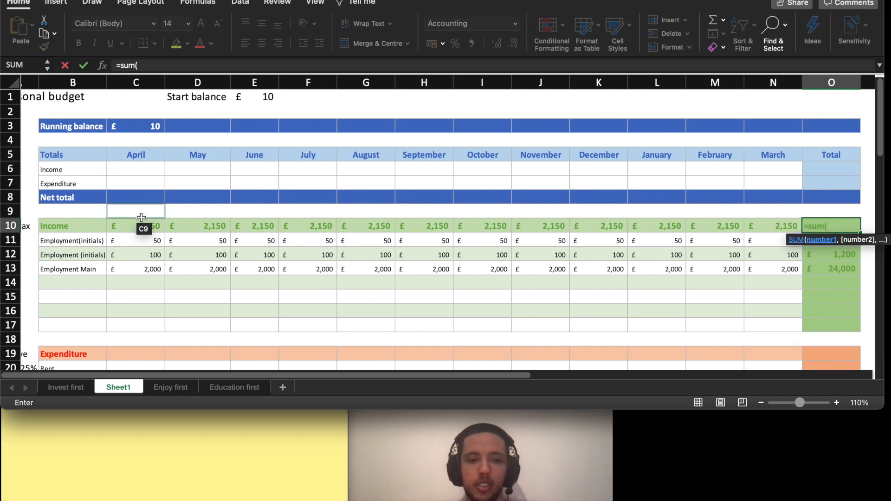
pyautogui.moveTo(143, 232); pyautogui.dragTo(770, 227)
pyautogui.press('Return')
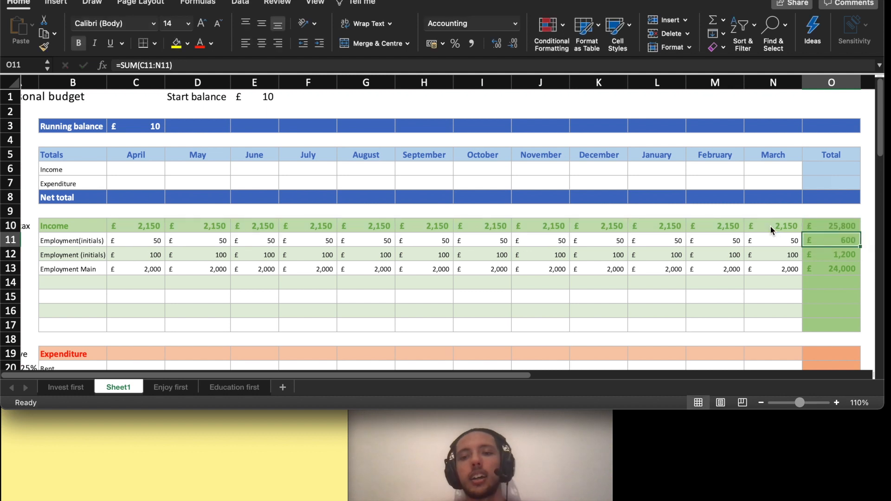
# Review the formula behind the yearly Income total in O10 and compare it with the individual income source totals
pyautogui.click(846, 225)
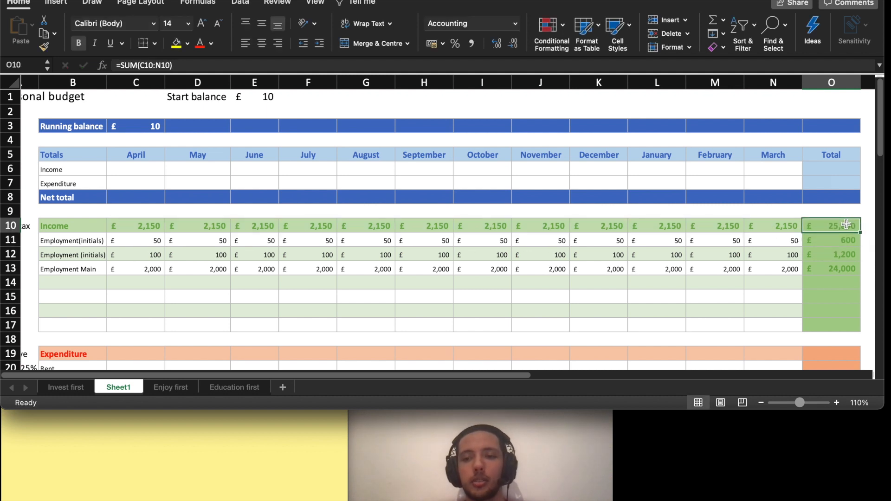
pyautogui.doubleClick(845, 226)
pyautogui.press('Escape')
pyautogui.click(844, 255)
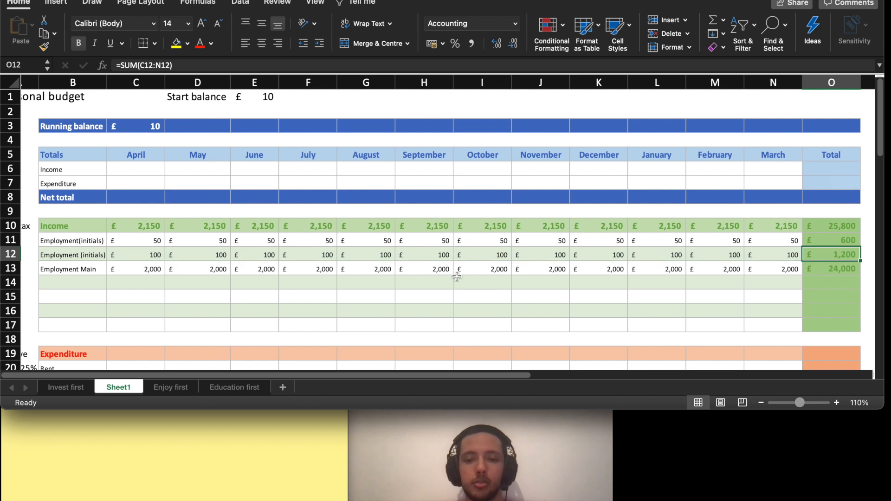
pyautogui.doubleClick(773, 226)
pyautogui.click(848, 232)
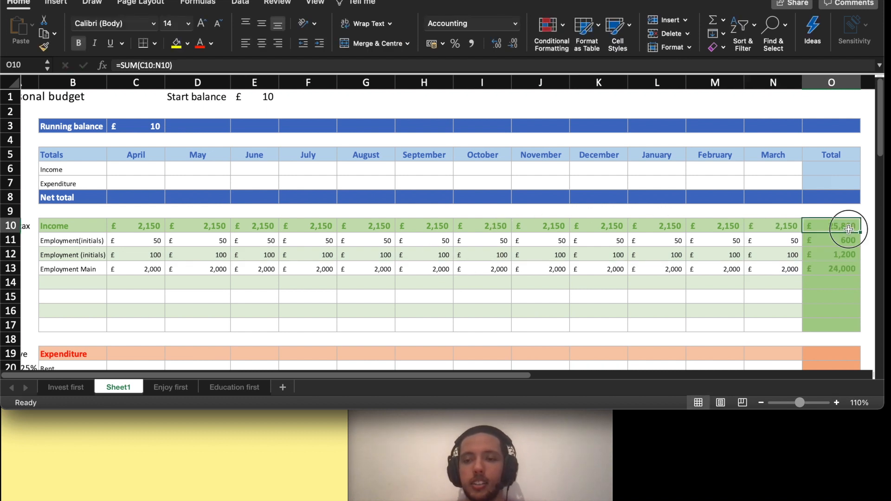
pyautogui.moveTo(845, 242); pyautogui.dragTo(845, 268)
pyautogui.click(838, 224)
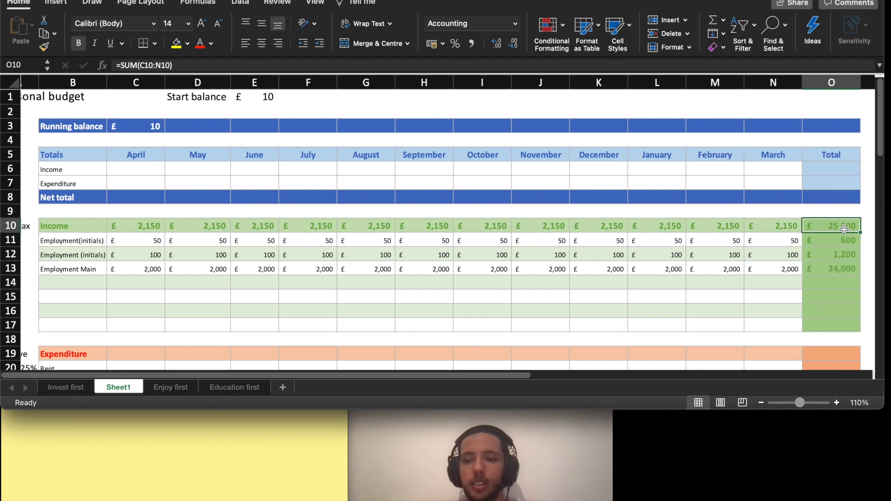
pyautogui.moveTo(812, 285); pyautogui.dragTo(371, 264)
pyautogui.press('Down')
pyautogui.press('Up')
pyautogui.press('Up')
pyautogui.press('Up')
pyautogui.press('Down')
pyautogui.press('Down')
pyautogui.press('Down')
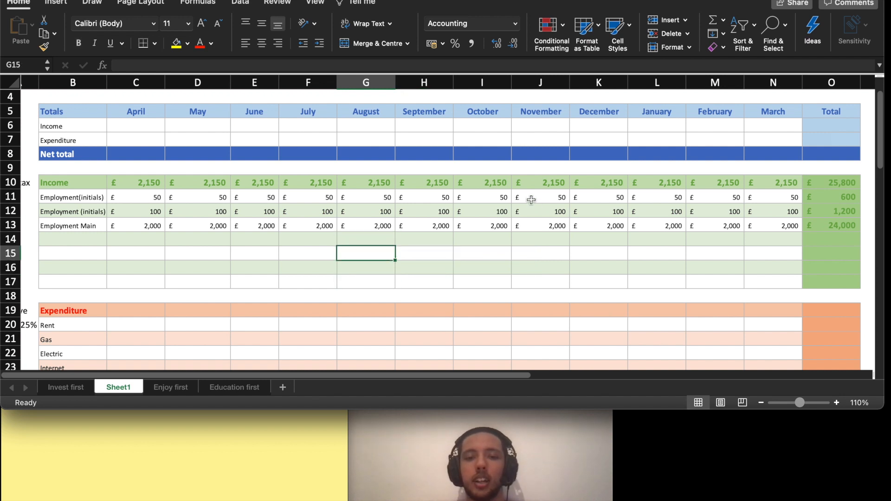
# Extend March's income sum in N10 to =SUM(N11:N17) and fill the formula back across the earlier months of the Income row
pyautogui.doubleClick(536, 182)
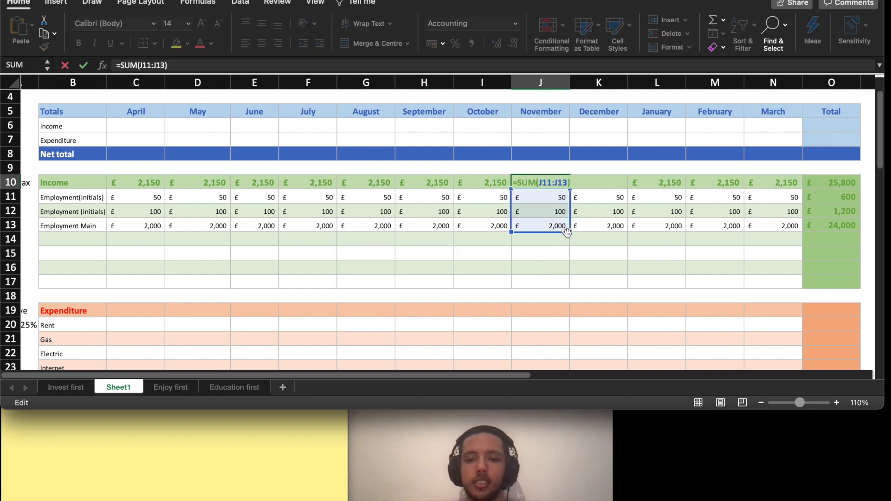
pyautogui.press('Escape')
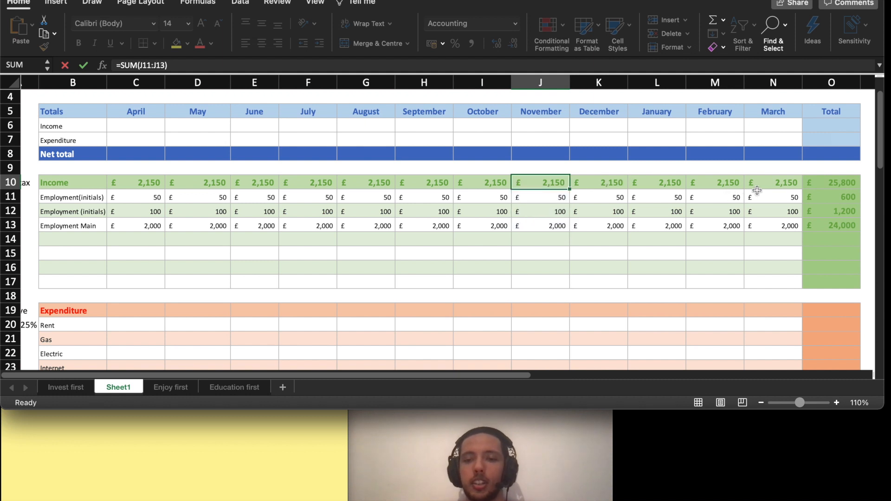
pyautogui.doubleClick(766, 182)
pyautogui.moveTo(804, 234); pyautogui.dragTo(800, 285)
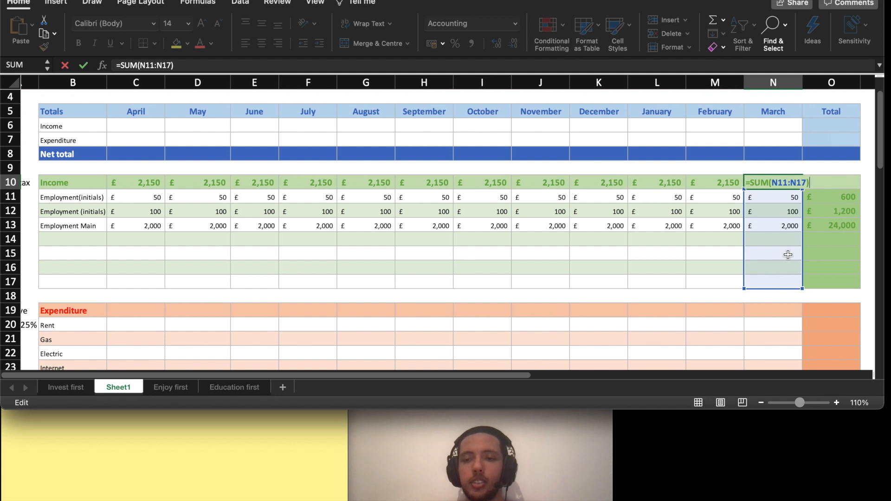
pyautogui.press('Return')
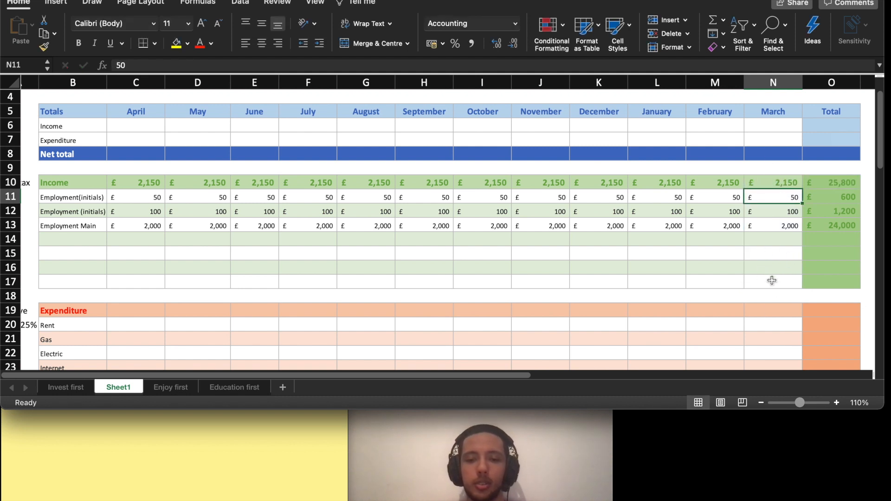
pyautogui.click(799, 187)
pyautogui.moveTo(803, 190); pyautogui.dragTo(236, 240)
pyautogui.click(347, 268)
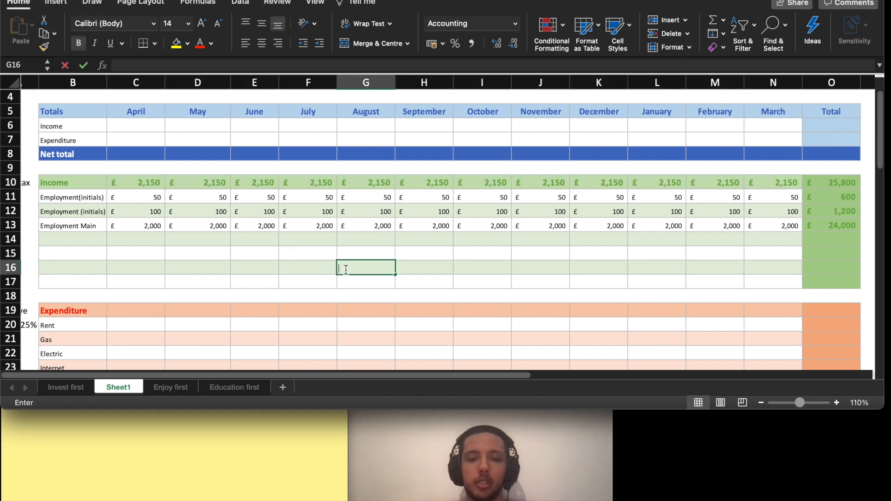
# Enter April's Survive expenditure amounts of 400 for Rent in C20 and 10 for Gas in C21
pyautogui.click(141, 253)
pyautogui.scroll(-3, 143, 250)
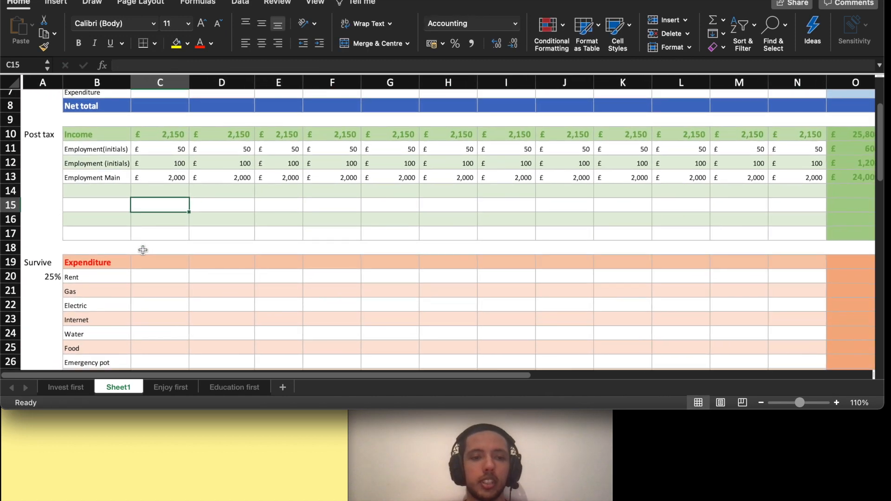
pyautogui.scroll(-3, 143, 251)
pyautogui.click(144, 249)
pyautogui.write('400')
pyautogui.press('Return')
pyautogui.write('10')
pyautogui.press('Return')
# Copy April's Gas amount down to Electric, Internet and Water, and enter 150 for Food in C25
pyautogui.click(178, 264)
pyautogui.moveTo(187, 269); pyautogui.dragTo(182, 317)
pyautogui.click(175, 320)
pyautogui.write('1')
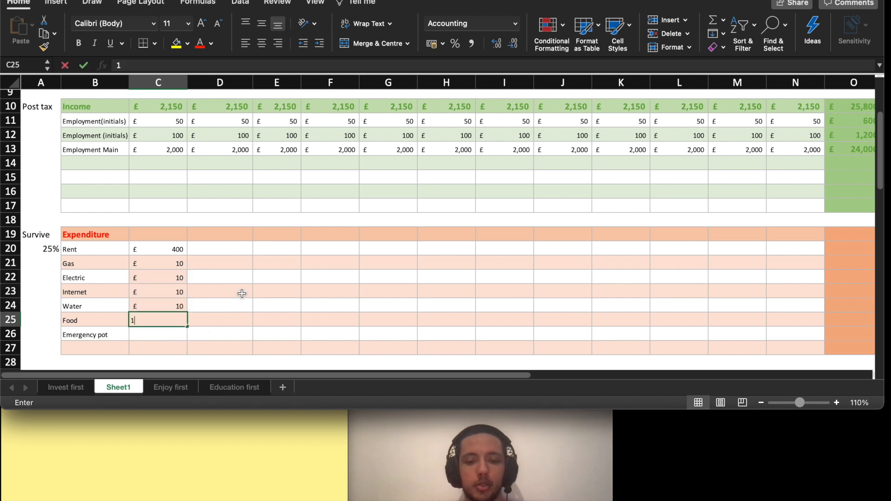
pyautogui.write('50')
pyautogui.press('Return')
# Fill April's Rent, Gas, Electric, Internet and Water amounts across through March
pyautogui.click(168, 249)
pyautogui.moveTo(186, 256); pyautogui.dragTo(795, 254)
pyautogui.moveTo(187, 271); pyautogui.dragTo(837, 292)
# Total the year's Rent in O20 with =SUM(C20:N20) and fill the formula down to the Water row in O24
pyautogui.click(850, 249)
pyautogui.write('=sum(')
pyautogui.moveTo(158, 249); pyautogui.dragTo(789, 246)
pyautogui.write(')')
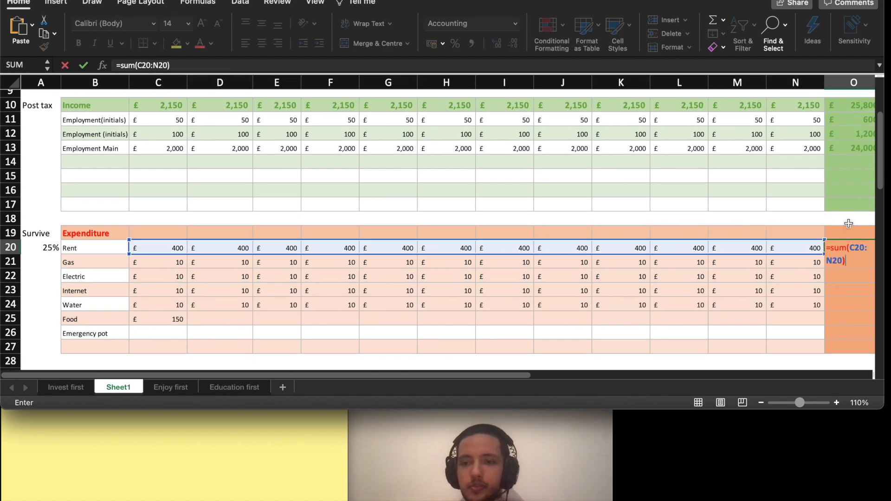
pyautogui.press('Return')
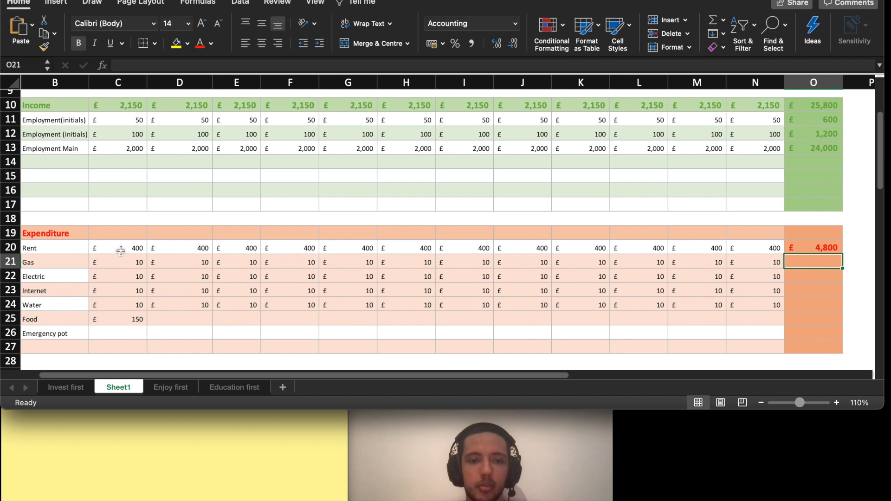
pyautogui.click(822, 248)
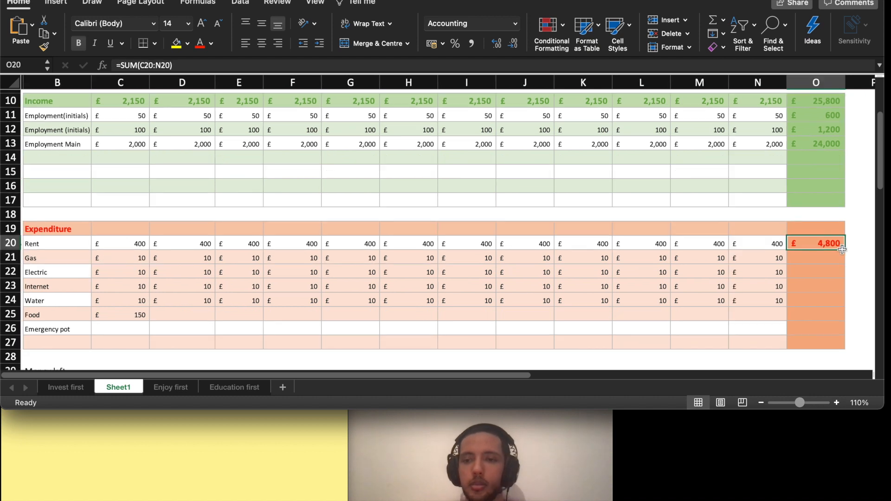
pyautogui.moveTo(845, 250); pyautogui.dragTo(831, 301)
# Fill April's Food amount in C25 across through March
pyautogui.scroll(-2, 420, 296)
pyautogui.click(225, 282)
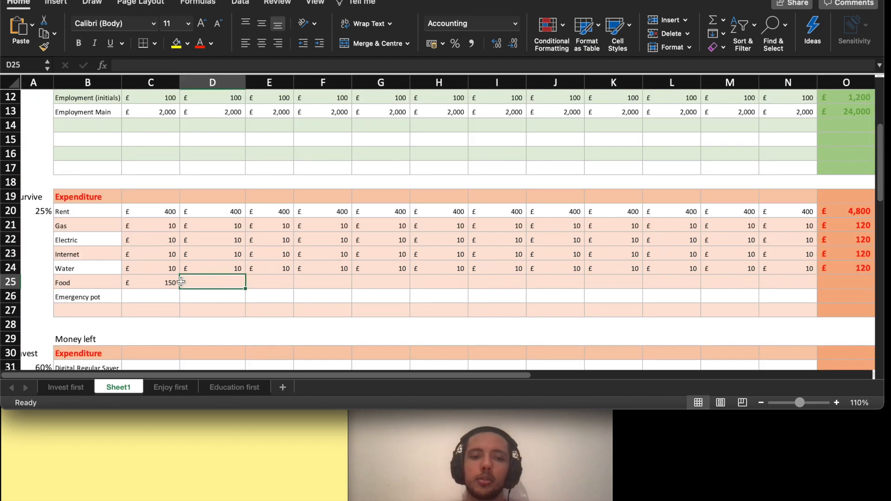
pyautogui.click(174, 285)
pyautogui.moveTo(181, 289); pyautogui.dragTo(808, 288)
# Enter 50 as April's Emergency pot amount in C26
pyautogui.click(123, 296)
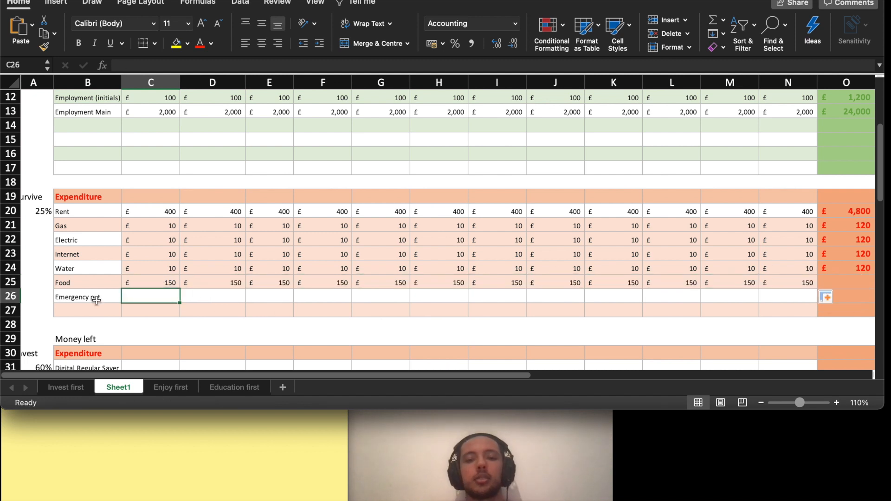
pyautogui.write('=')
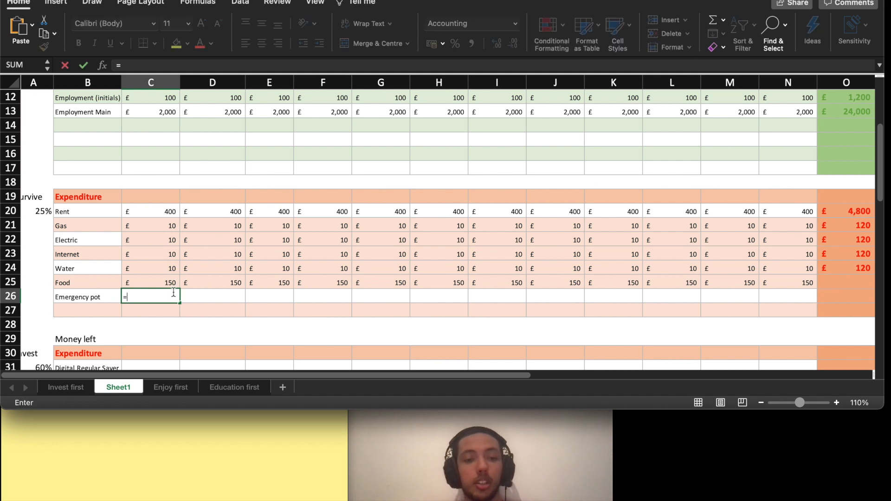
pyautogui.press('BackSpace')
pyautogui.write('50')
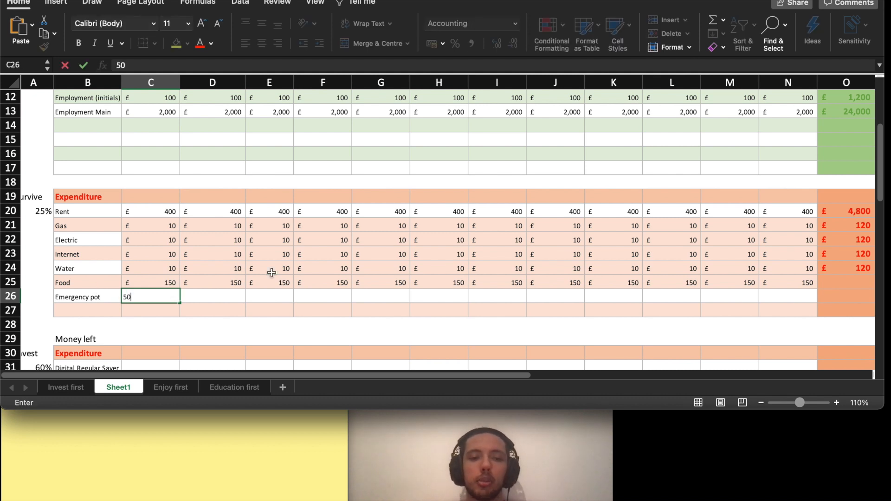
pyautogui.press('Return')
# Set April's Emergency pot amount in C26 to 100 and fill it across through March
pyautogui.click(167, 296)
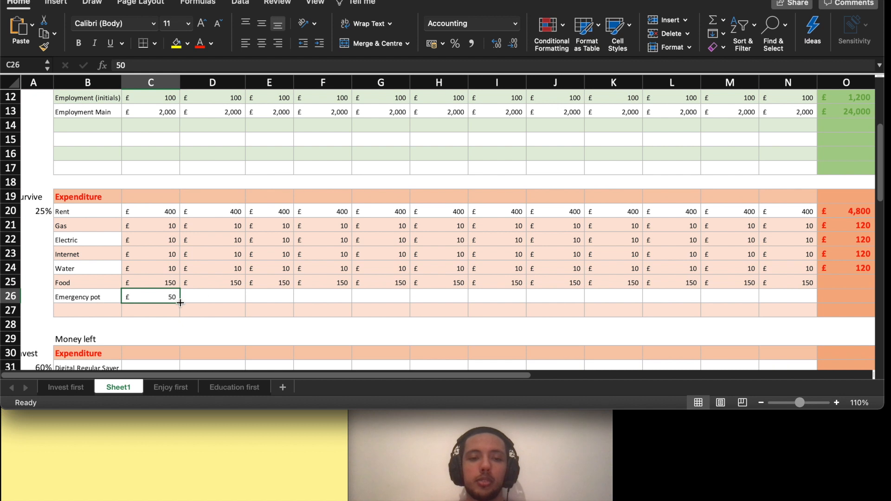
pyautogui.write('100')
pyautogui.press('Return')
pyautogui.click(167, 296)
pyautogui.click(72, 304)
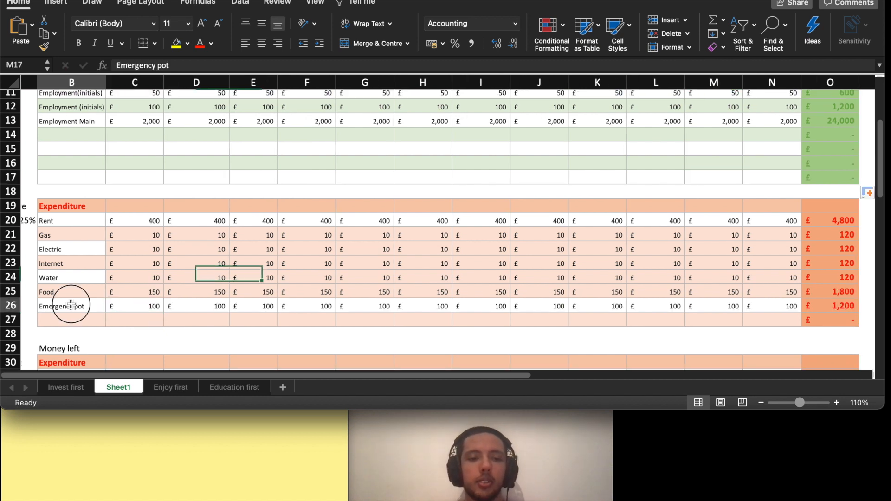
pyautogui.click(127, 306)
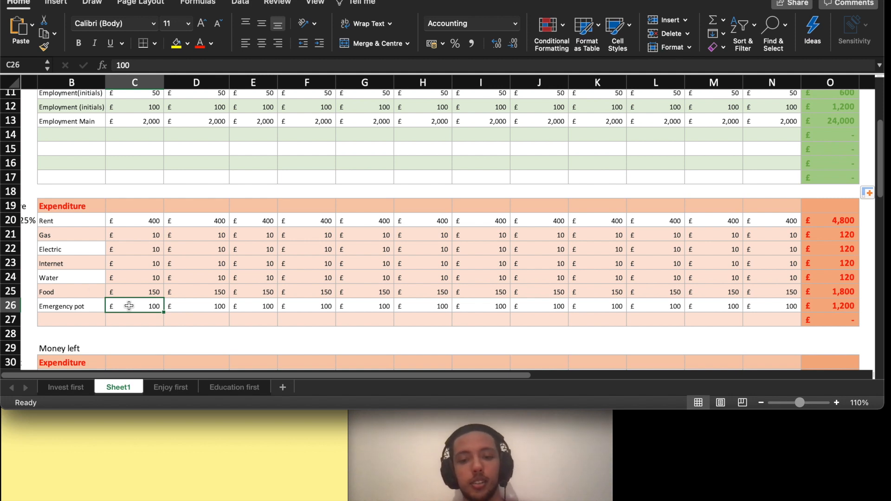
# Sum April's Survive expenditure items in the Expenditure row at C19
pyautogui.scroll(3, 32, 239)
pyautogui.hscroll(-1, 32, 239)
pyautogui.click(154, 257)
pyautogui.write('=sum(')
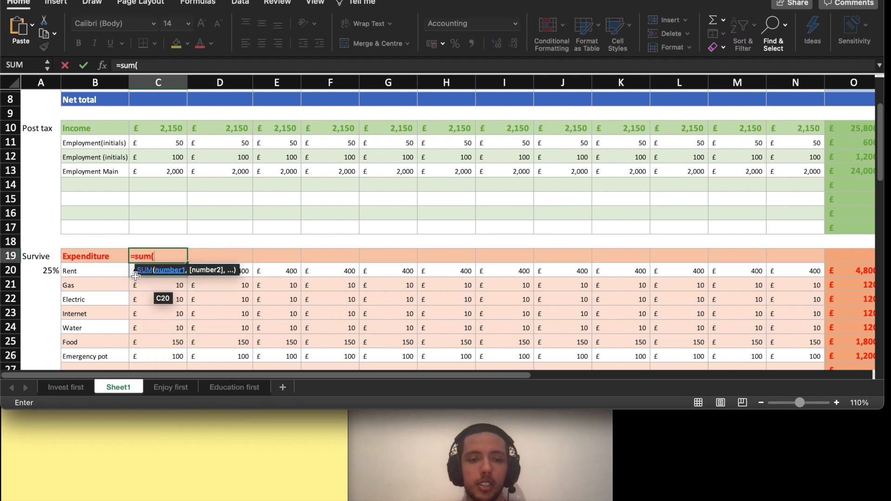
pyautogui.moveTo(134, 273); pyautogui.dragTo(144, 323)
pyautogui.press('Return')
# Fill April's expenditure sum across through March and extend the Rent yearly total formula upward to O19
pyautogui.moveTo(188, 231); pyautogui.dragTo(806, 225)
pyautogui.click(718, 257)
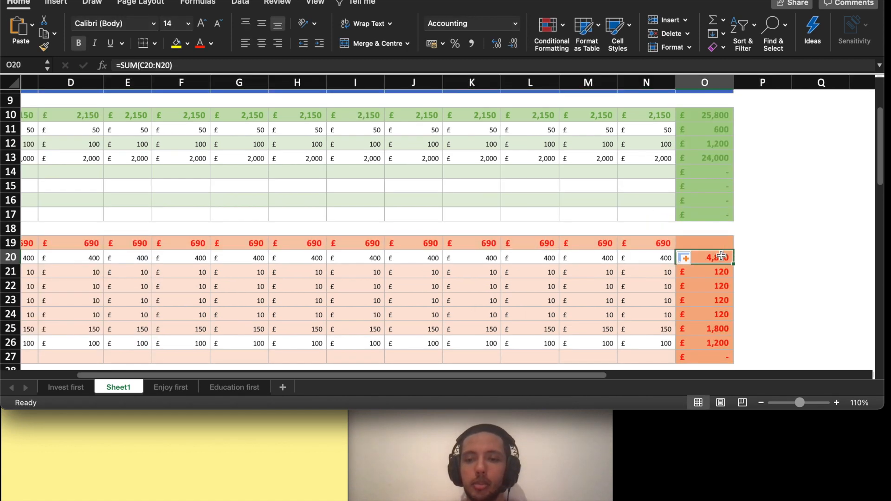
pyautogui.moveTo(736, 263); pyautogui.dragTo(736, 235)
# Review the monthly and yearly figures in the Income and Survive Expenditure sections and the empty Invest section below
pyautogui.scroll(3, 737, 235)
pyautogui.hscroll(-2, 737, 235)
pyautogui.click(823, 187)
pyautogui.click(823, 194)
pyautogui.scroll(1, 418, 209)
pyautogui.hscroll(-1, 418, 209)
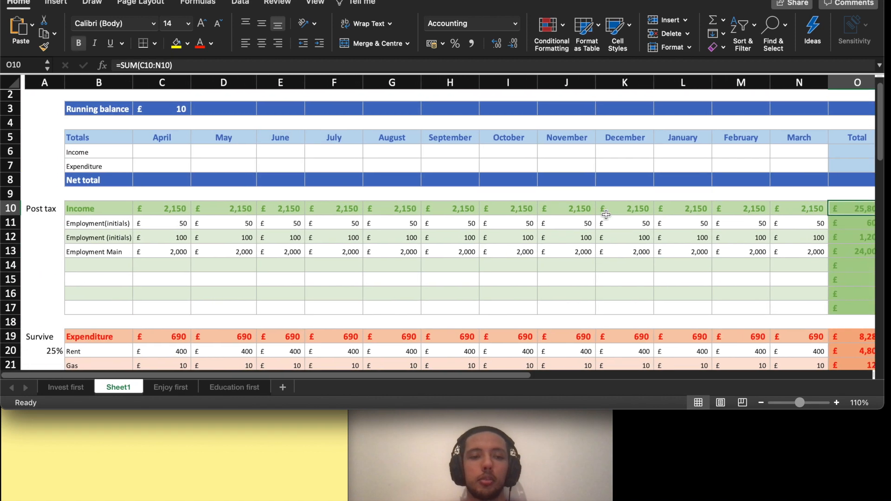
pyautogui.click(48, 209)
pyautogui.click(156, 223)
pyautogui.scroll(-5, 156, 213)
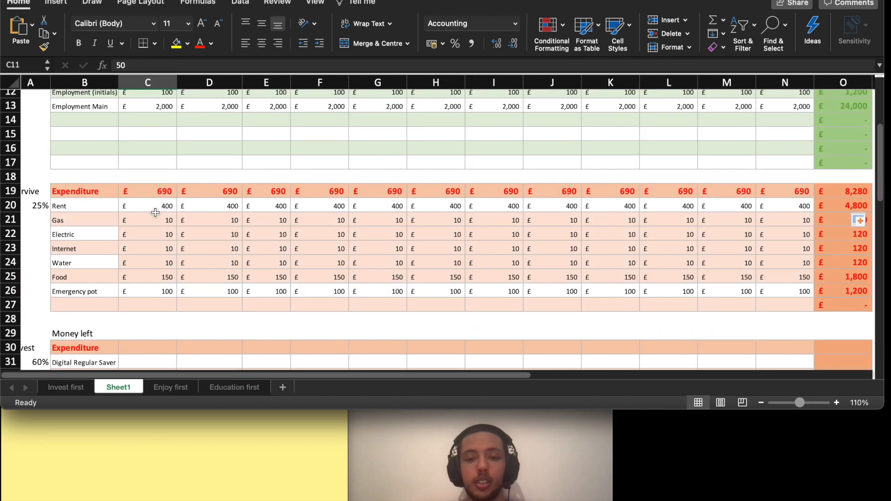
pyautogui.scroll(4, 156, 212)
pyautogui.hscroll(-1, 155, 212)
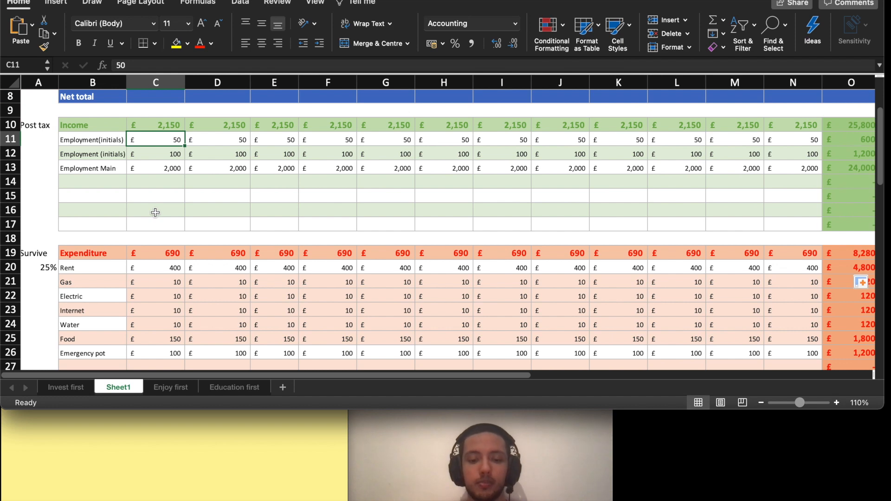
pyautogui.scroll(-8, 156, 212)
pyautogui.scroll(2, 252, 221)
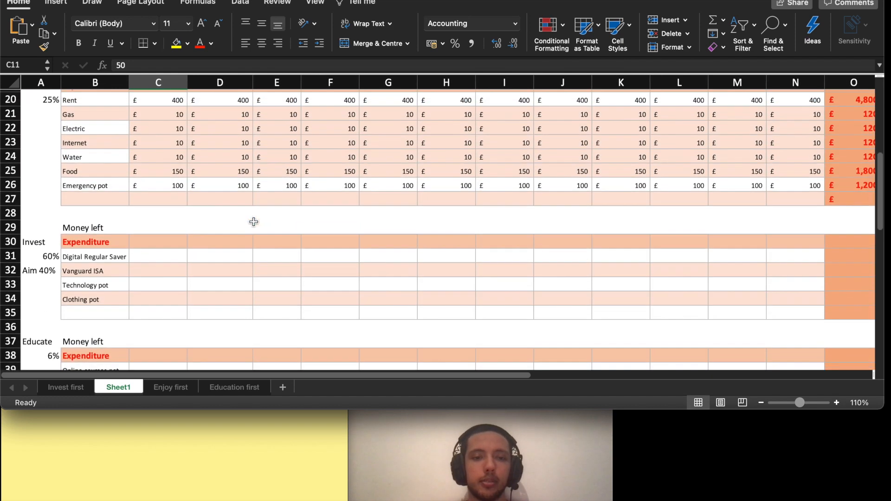
# Calculate April's Money left in C29 as start balance plus income minus expenditure with =E1+C10-C19
pyautogui.click(168, 222)
pyautogui.scroll(5, 171, 189)
pyautogui.hscroll(1, 171, 189)
pyautogui.scroll(1, 170, 190)
pyautogui.hscroll(-1, 181, 270)
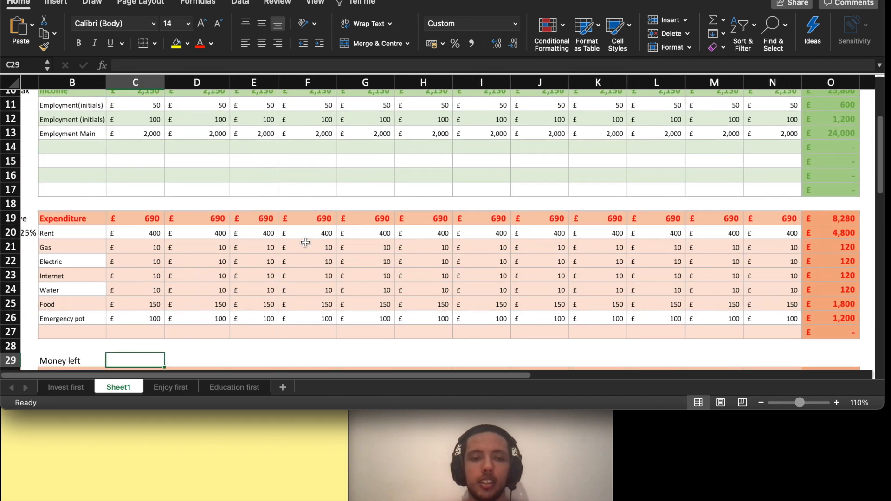
pyautogui.scroll(3, 305, 243)
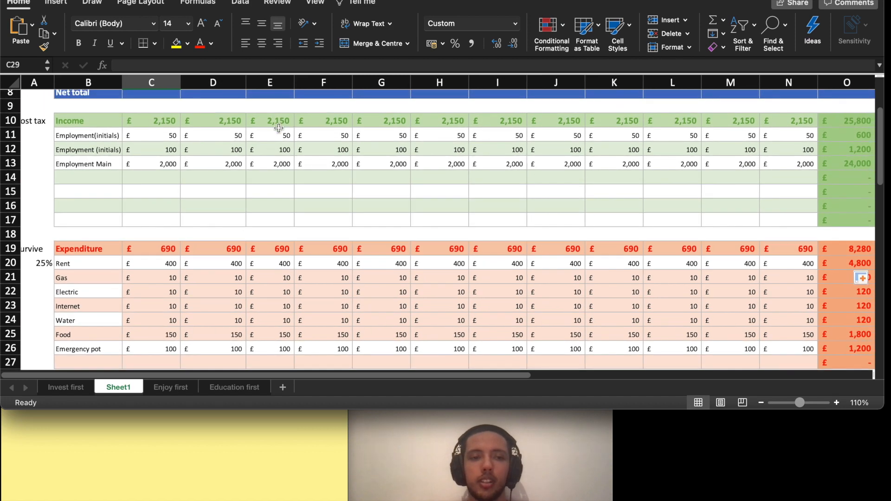
pyautogui.scroll(1, 279, 128)
pyautogui.scroll(-4, 278, 126)
pyautogui.scroll(1, 254, 142)
pyautogui.write('=')
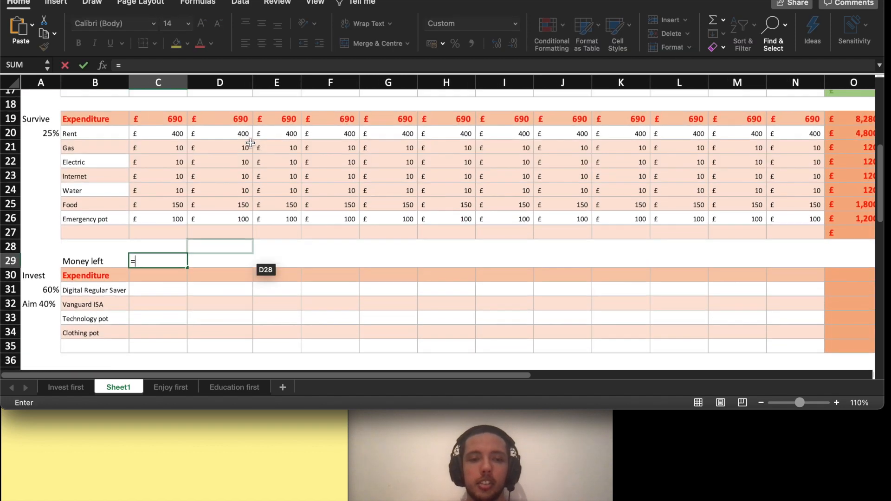
pyautogui.scroll(6, 251, 143)
pyautogui.click(277, 98)
pyautogui.write('+')
pyautogui.click(167, 228)
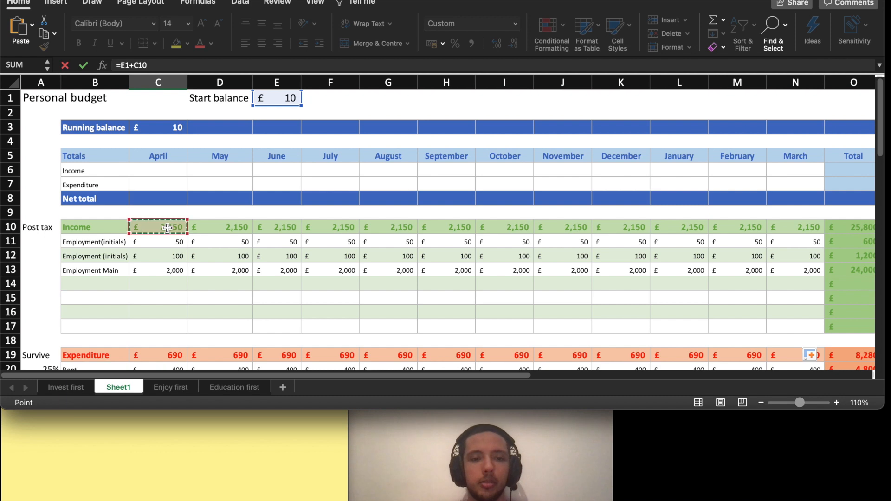
pyautogui.scroll(-5, 168, 228)
pyautogui.write('-')
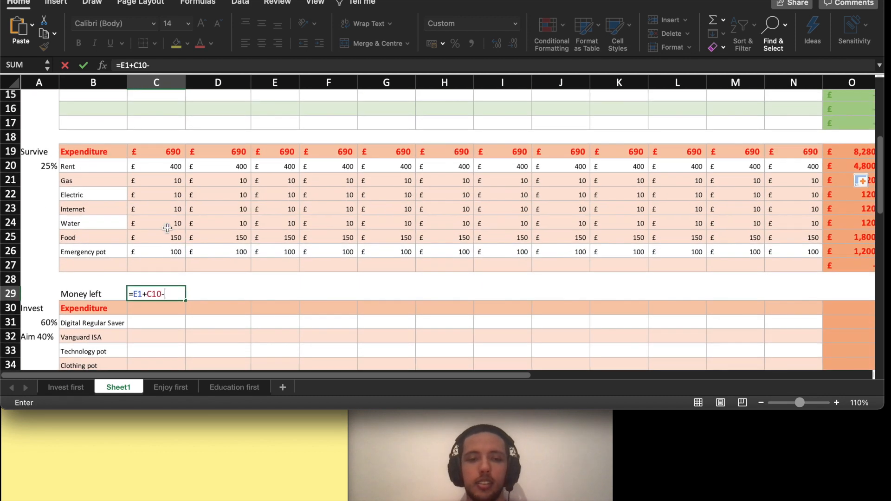
pyautogui.click(168, 151)
pyautogui.press('Tab')
# Calculate May's Money left in D29 with =C3+D10-D19 and fill the formula across through March
pyautogui.scroll(-1, 207, 274)
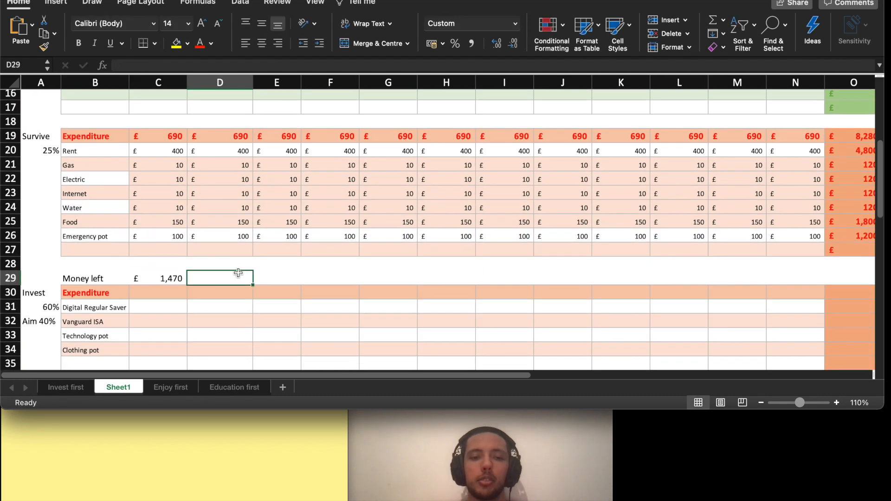
pyautogui.write('=s')
pyautogui.press('BackSpace')
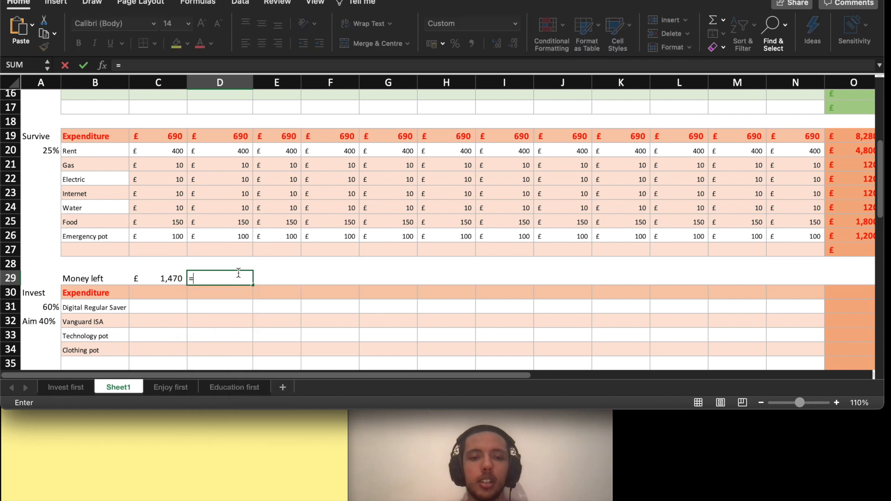
pyautogui.scroll(10, 249, 238)
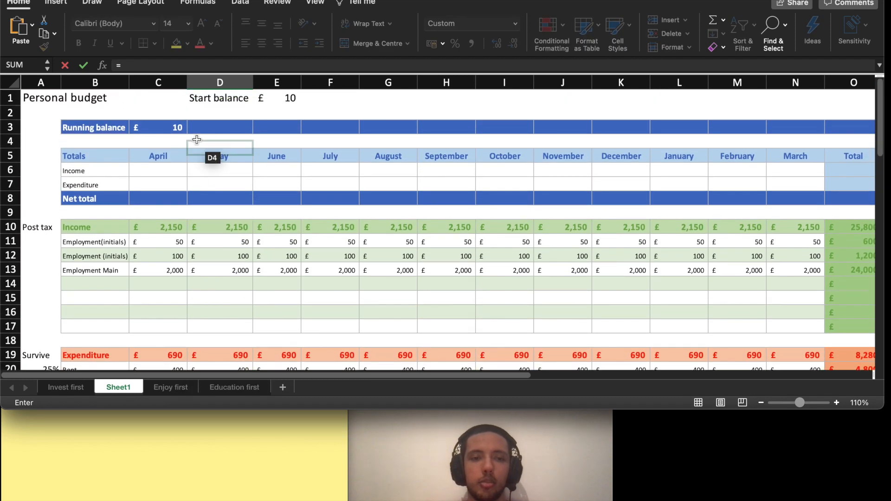
pyautogui.click(175, 126)
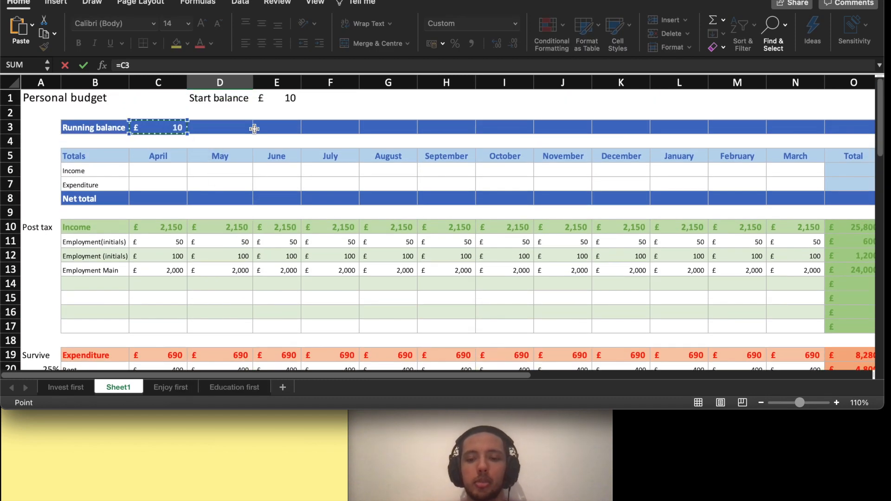
pyautogui.write('+')
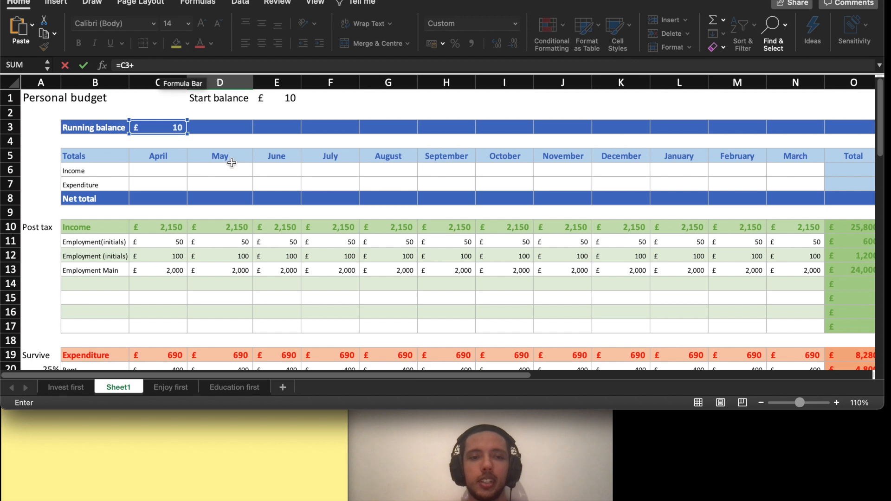
pyautogui.click(235, 228)
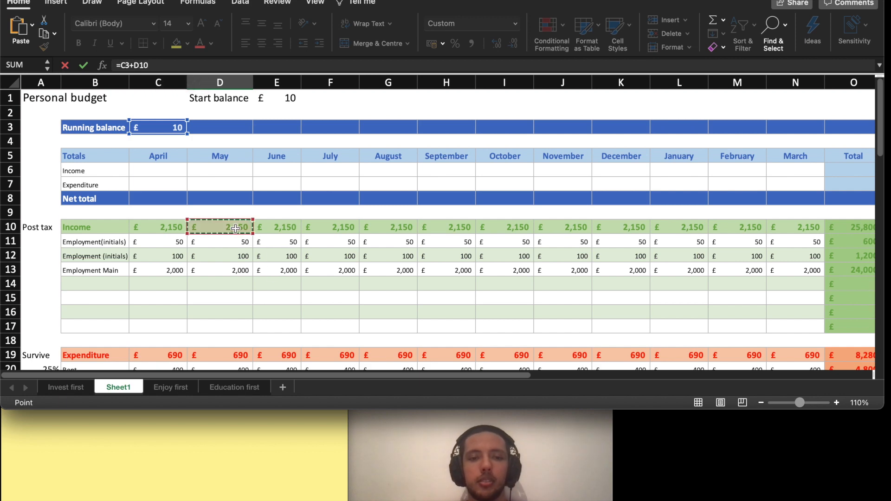
pyautogui.scroll(-5, 240, 254)
pyautogui.scroll(-1, 243, 260)
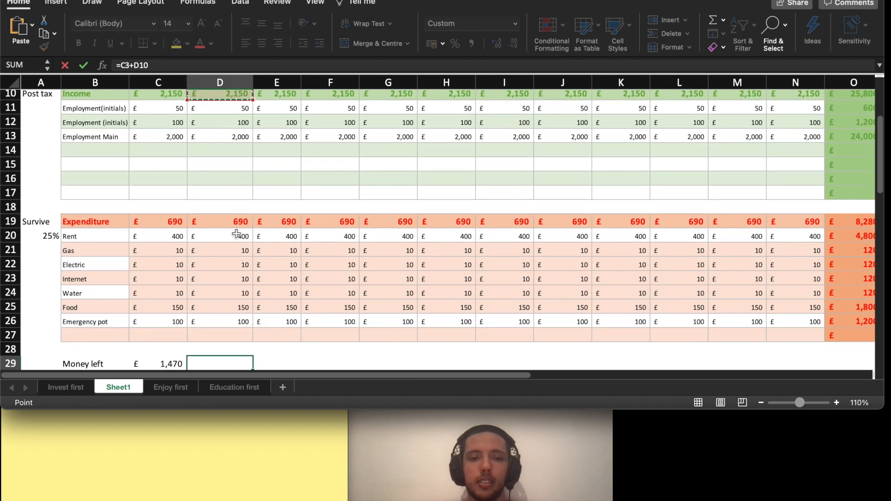
pyautogui.write('-')
pyautogui.click(240, 218)
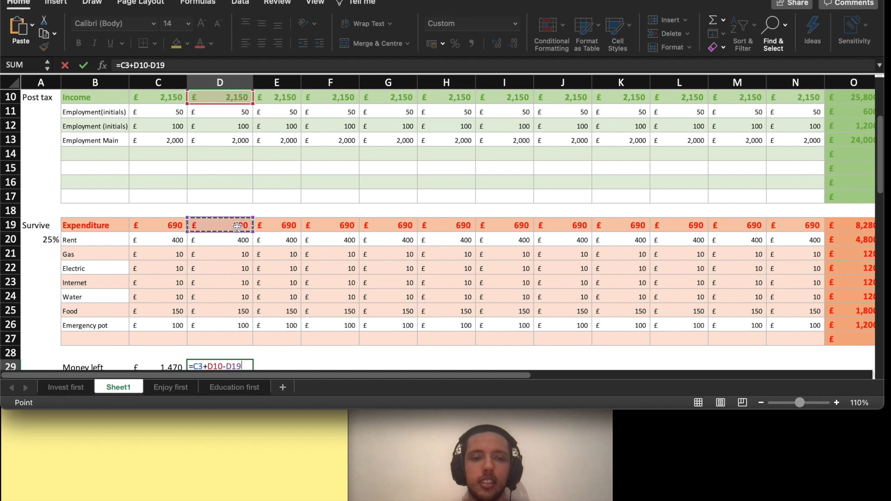
pyautogui.scroll(-2, 240, 218)
pyautogui.press('Return')
pyautogui.moveTo(253, 342); pyautogui.dragTo(808, 332)
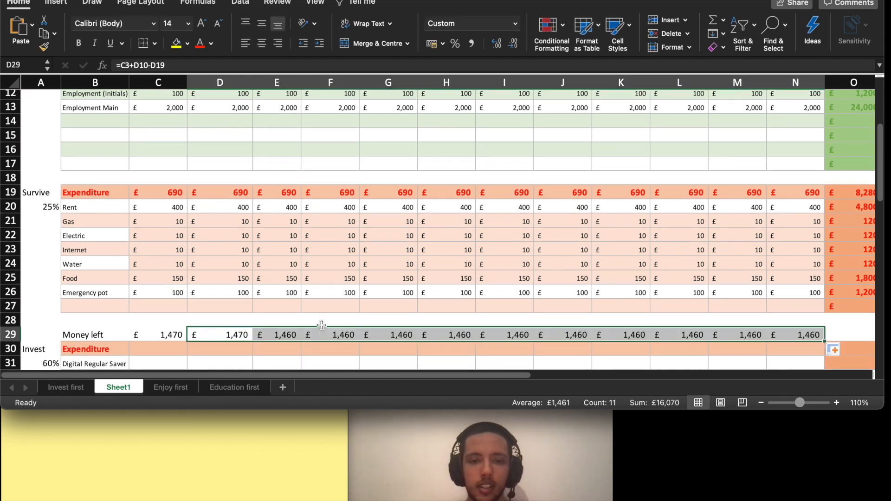
# Inspect the March Money left formula in N29 and trace the cells it references
pyautogui.click(289, 333)
pyautogui.click(784, 336)
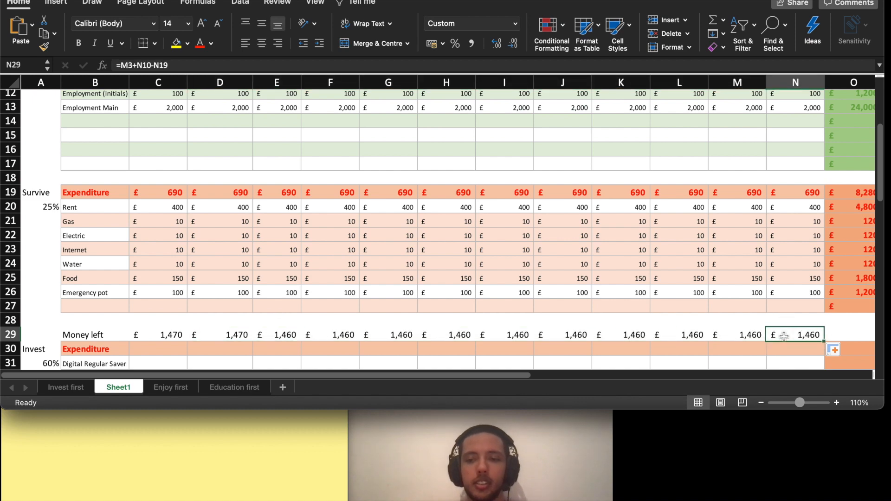
pyautogui.doubleClick(784, 336)
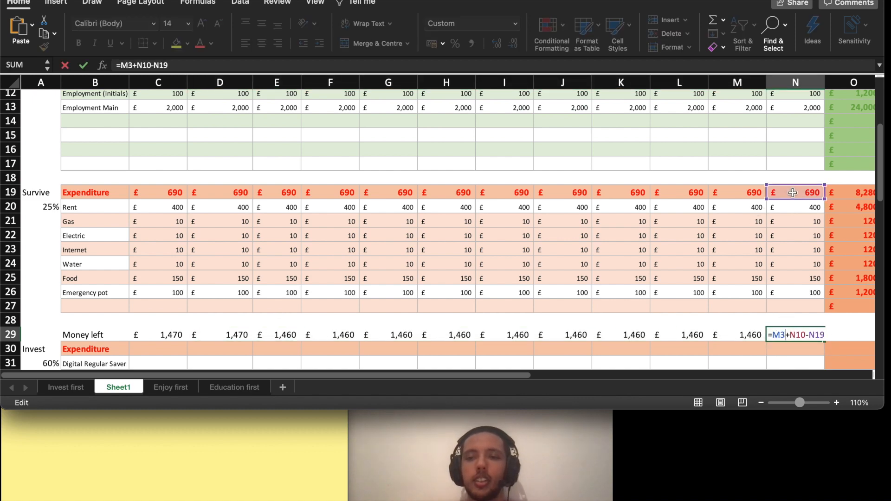
pyautogui.scroll(4, 793, 192)
pyautogui.scroll(3, 794, 193)
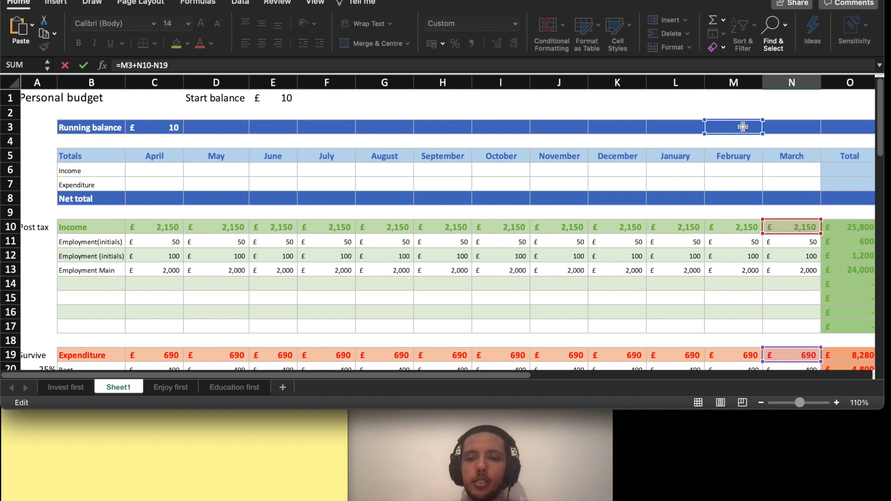
pyautogui.press('Escape')
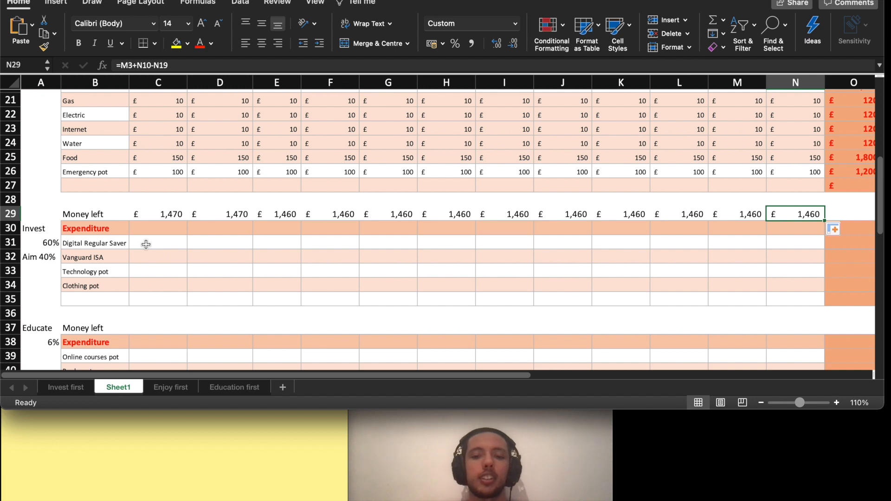
# Enter 50 for the Digital Regular Saver in April at C31 and fill it across through March
pyautogui.click(146, 244)
pyautogui.scroll(1, 148, 235)
pyautogui.write('=')
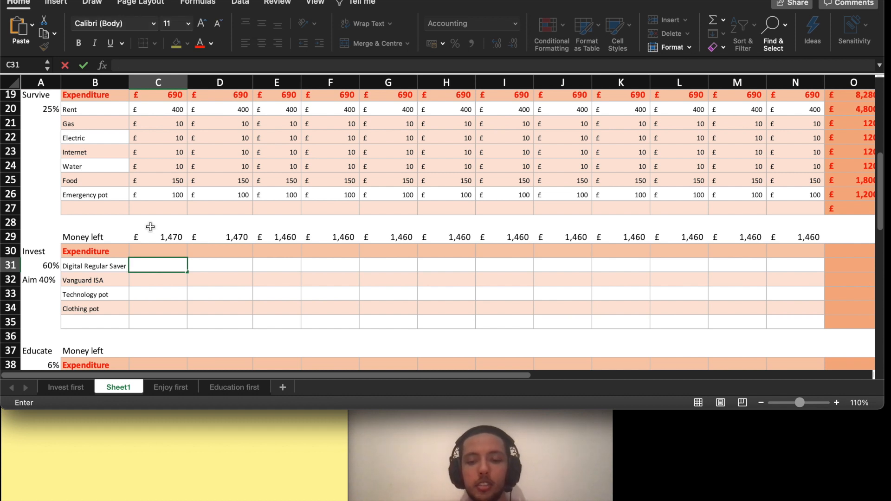
pyautogui.press('Return')
pyautogui.click(155, 267)
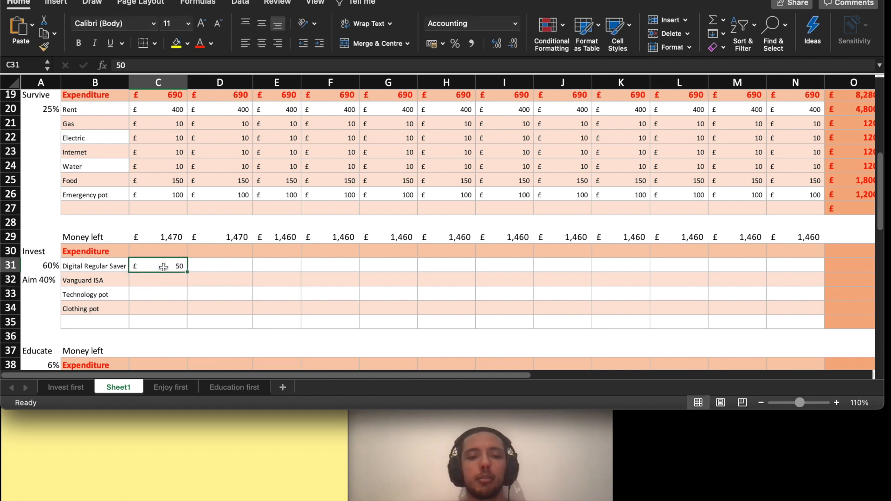
pyautogui.moveTo(187, 272); pyautogui.dragTo(803, 267)
pyautogui.click(110, 195)
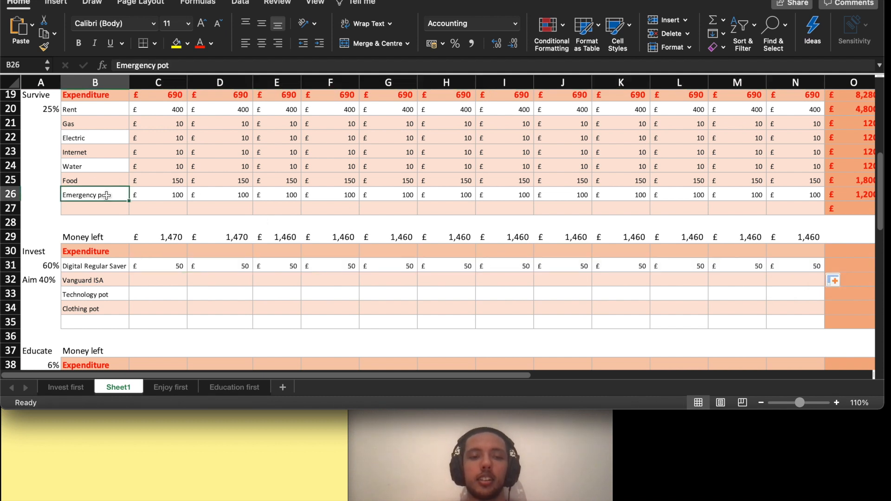
pyautogui.click(157, 263)
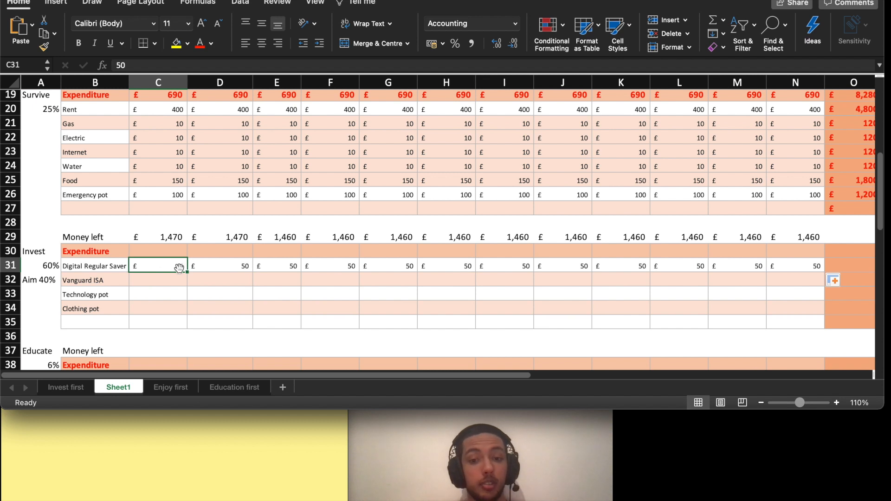
# Enter 500 for the Vanguard ISA in April at C32 and fill it across through March
pyautogui.click(122, 279)
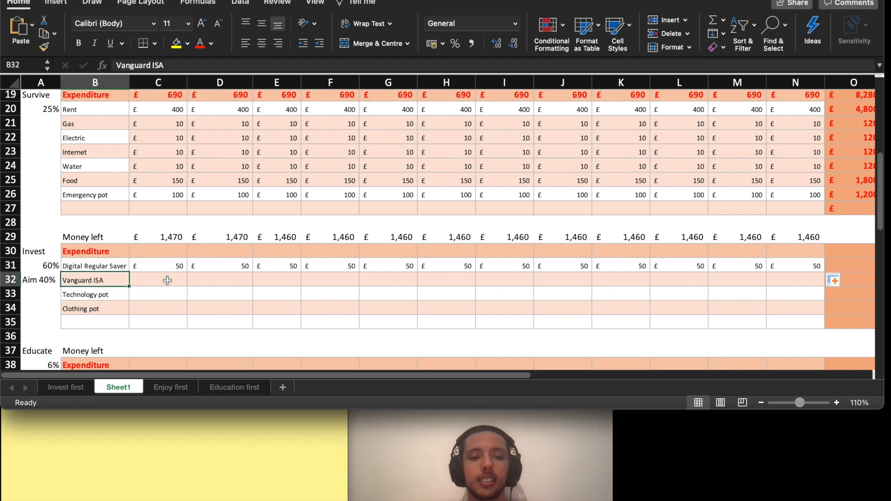
pyautogui.doubleClick(167, 280)
pyautogui.scroll(1, 150, 282)
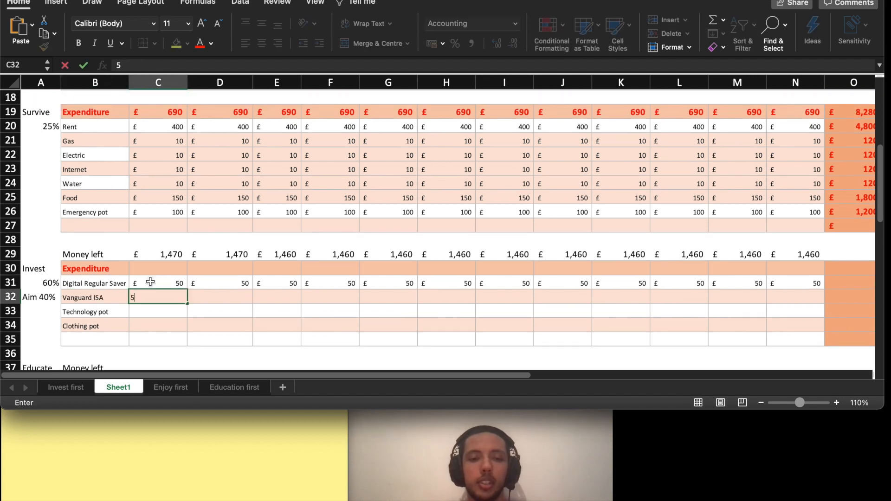
pyautogui.press('Return')
pyautogui.click(149, 295)
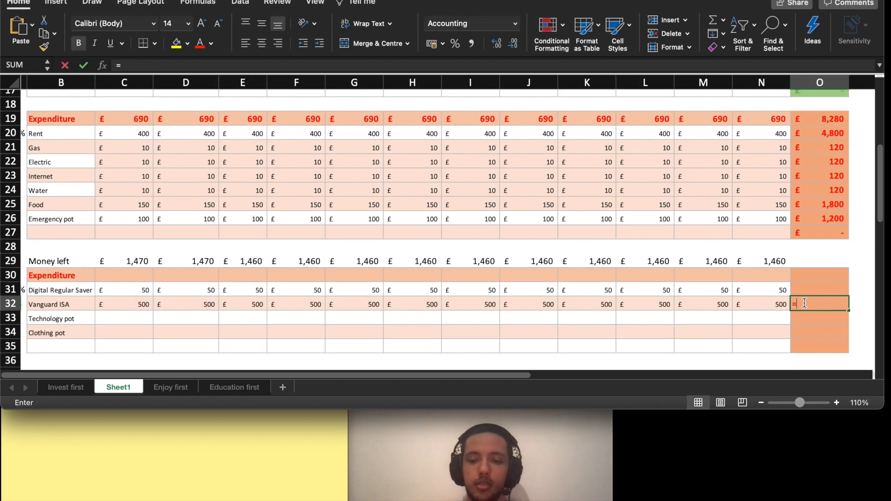
# Total the Vanguard ISA's year in O32 with =SUM(C32:N32) and extend the formula up to O31
pyautogui.write('sum(')
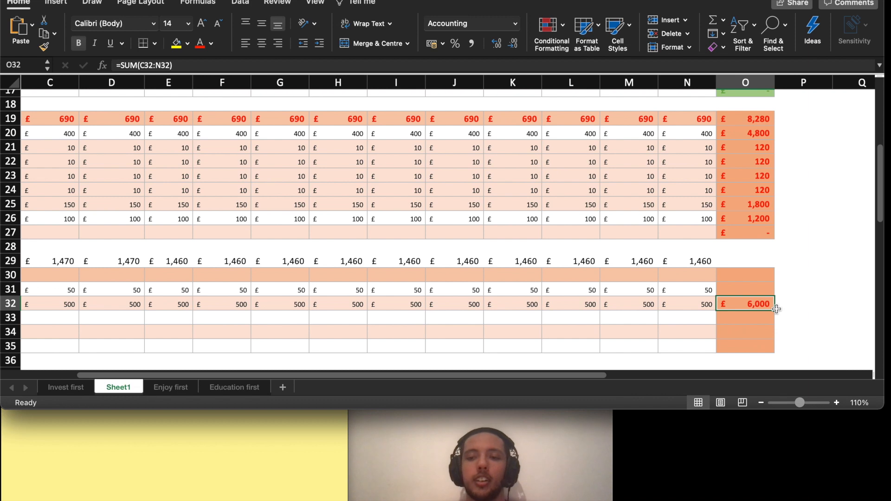
pyautogui.moveTo(776, 310); pyautogui.dragTo(773, 286)
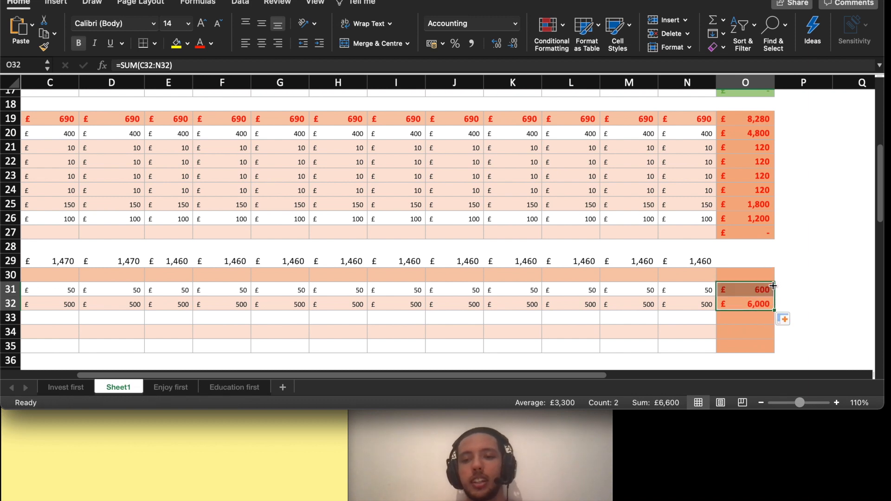
pyautogui.click(765, 290)
# Enter =50 for the Technology pot in April at C33 and fill it across through March
pyautogui.click(50, 318)
pyautogui.hscroll(-2, 144, 320)
pyautogui.scroll(-1, 145, 320)
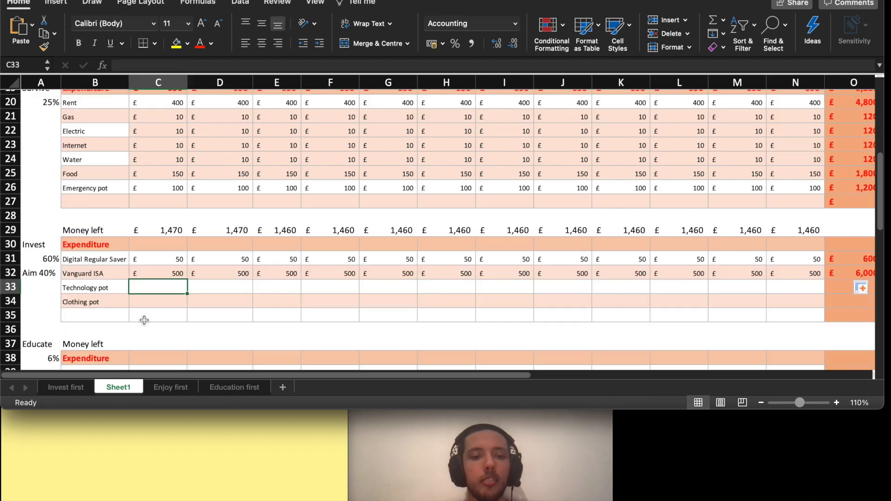
pyautogui.write('=')
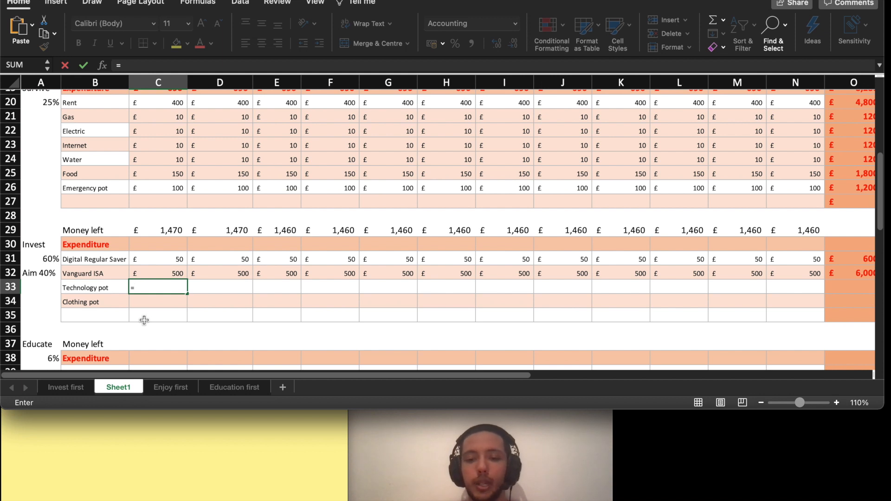
pyautogui.write('50')
pyautogui.press('Return')
pyautogui.click(166, 288)
pyautogui.moveTo(187, 294); pyautogui.dragTo(827, 274)
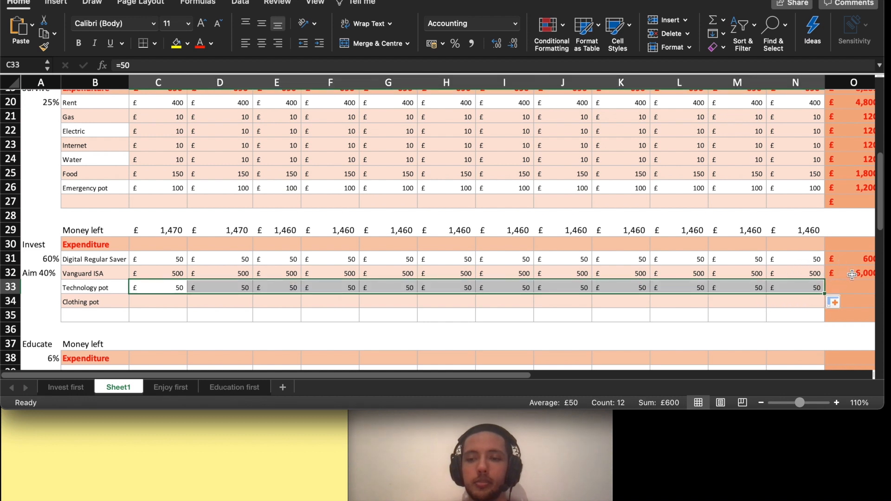
# Enter 30 for the Clothing pot in April at C34 and fill it across through March
pyautogui.click(118, 304)
pyautogui.press('Right')
pyautogui.write('30')
pyautogui.press('Return')
pyautogui.click(177, 300)
pyautogui.moveTo(187, 309); pyautogui.dragTo(818, 297)
# Extend the Invest section's yearly total formula down to the Technology pot and Clothing pot rows, O33 and O34
pyautogui.hscroll(2, 808, 290)
pyautogui.click(792, 269)
pyautogui.click(660, 278)
pyautogui.hscroll(-2, 660, 278)
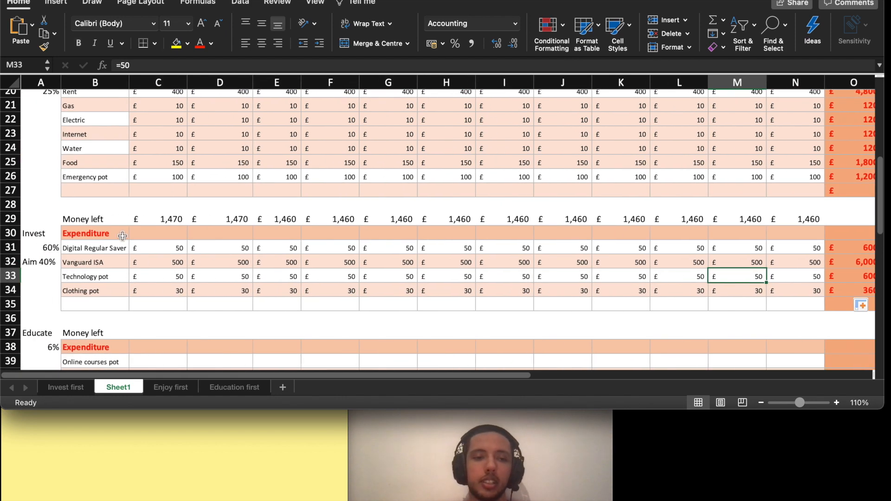
# Review the Invest section's percentage aim against the monthly Income row and its yearly total
pyautogui.click(55, 261)
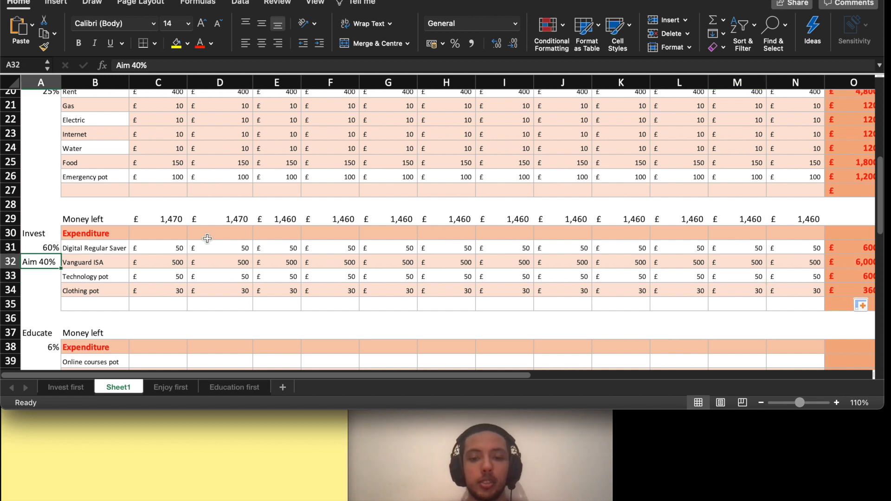
pyautogui.scroll(2, 208, 238)
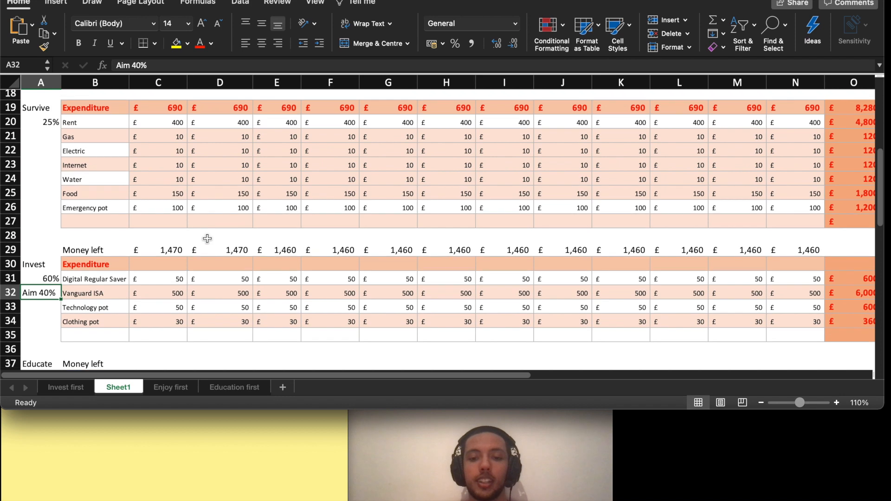
pyautogui.scroll(10, 207, 237)
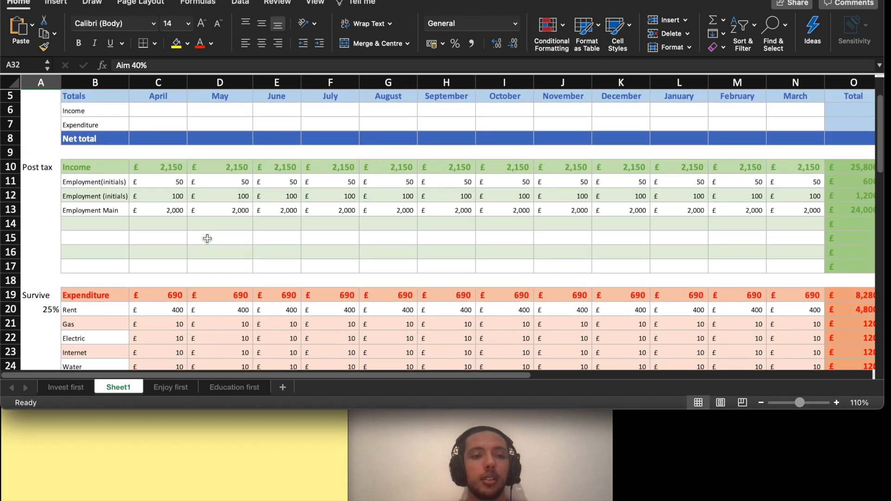
pyautogui.click(85, 172)
pyautogui.hscroll(1, 665, 189)
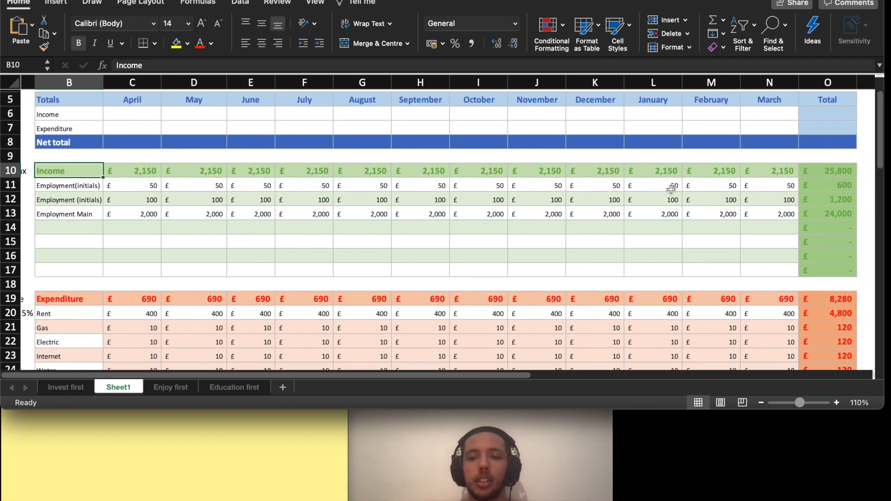
pyautogui.click(743, 170)
pyautogui.scroll(1, 503, 196)
pyautogui.hscroll(-1, 503, 196)
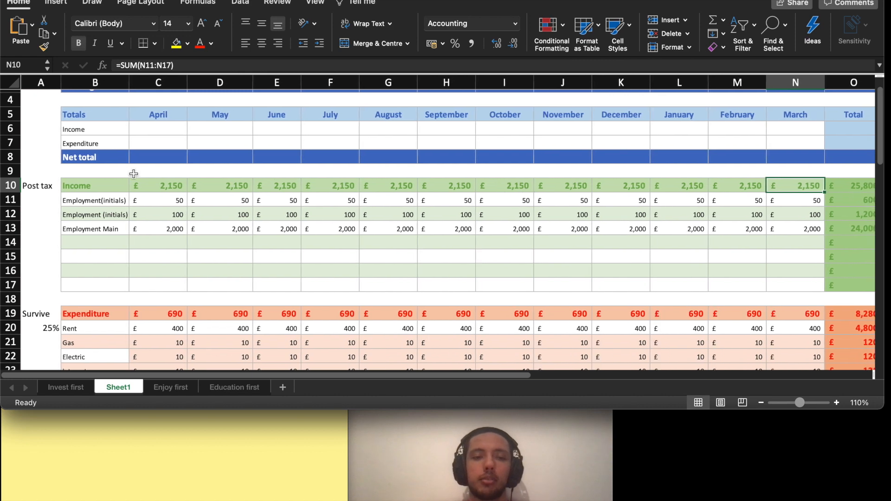
pyautogui.click(108, 181)
pyautogui.hscroll(2, 740, 182)
pyautogui.click(741, 182)
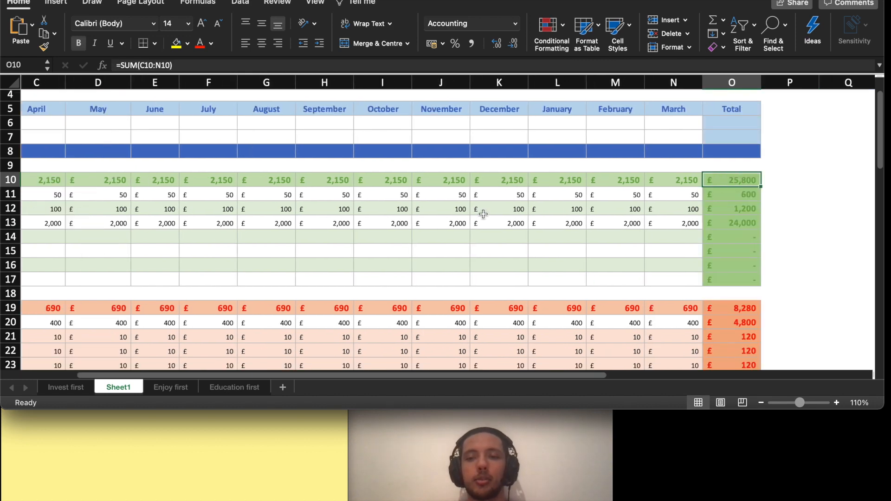
pyautogui.hscroll(-2, 367, 211)
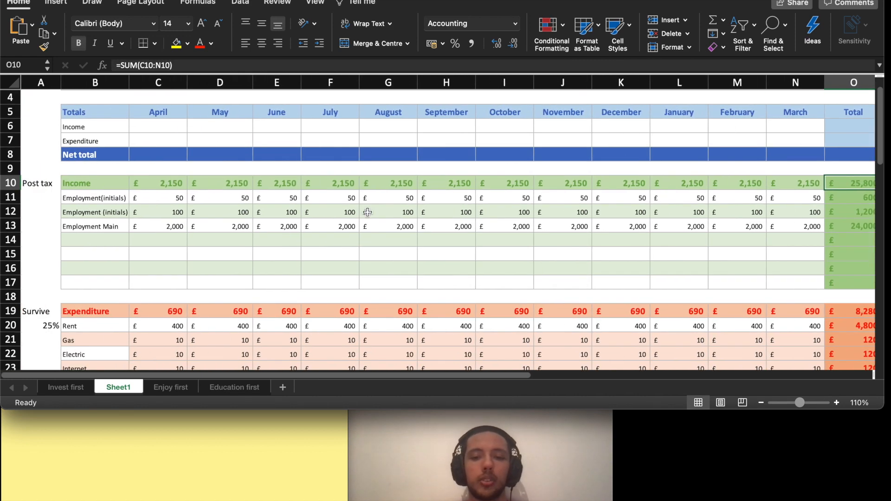
# Sum April's Invest expenditure in C30 with =SUM(C31:C34) and fill the formula across through March
pyautogui.scroll(-7, 367, 212)
pyautogui.click(180, 149)
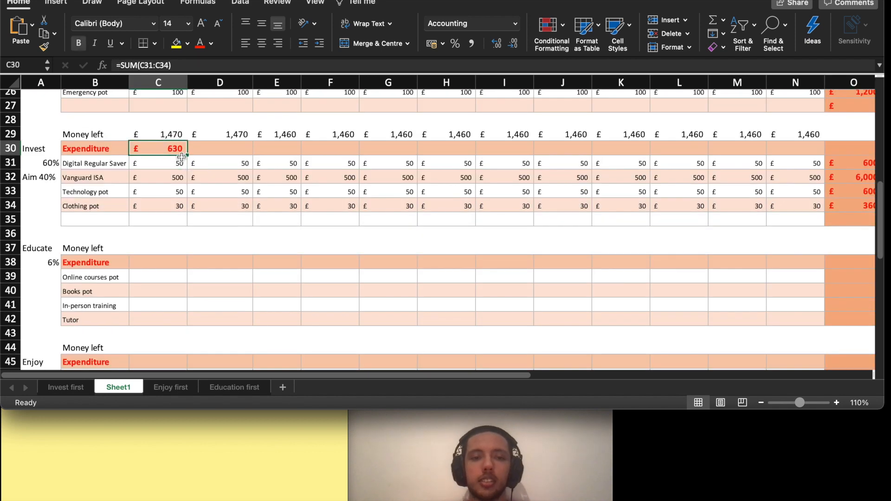
pyautogui.moveTo(188, 157); pyautogui.dragTo(795, 149)
# Total the Invest section's yearly expenditure in O30 by summing the April to March values in row 30
pyautogui.click(854, 149)
pyautogui.write('=sum(')
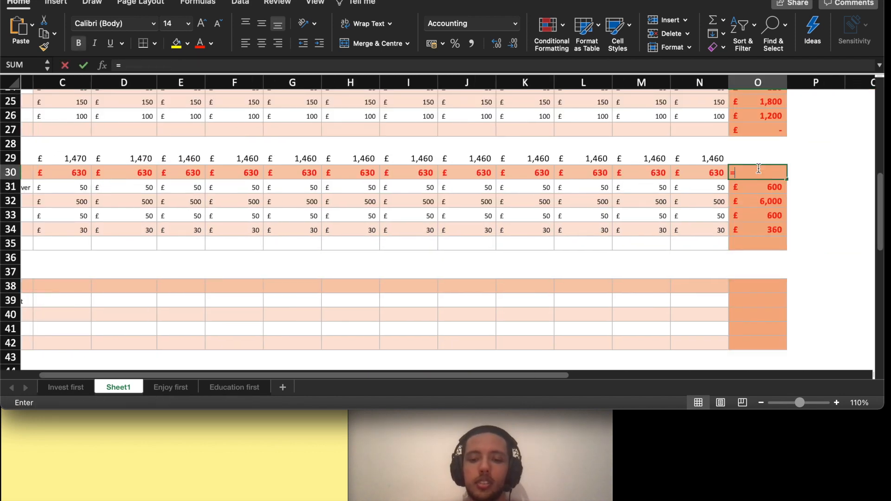
pyautogui.moveTo(69, 176); pyautogui.dragTo(697, 173)
pyautogui.press('Return')
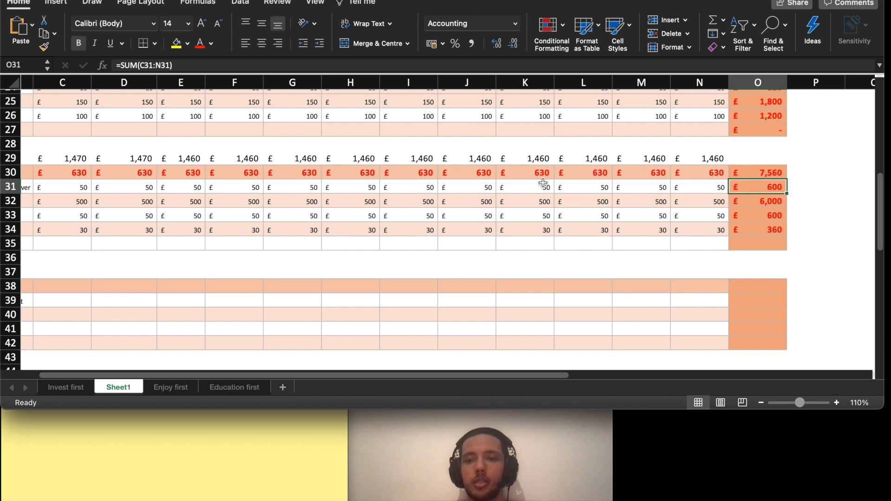
# Calculate April's Money left for the Educate section in C37 with =C29-C30 and fill the formula across through March
pyautogui.scroll(3, 538, 182)
pyautogui.scroll(-3, 510, 183)
pyautogui.hscroll(-2, 511, 183)
pyautogui.scroll(1, 465, 186)
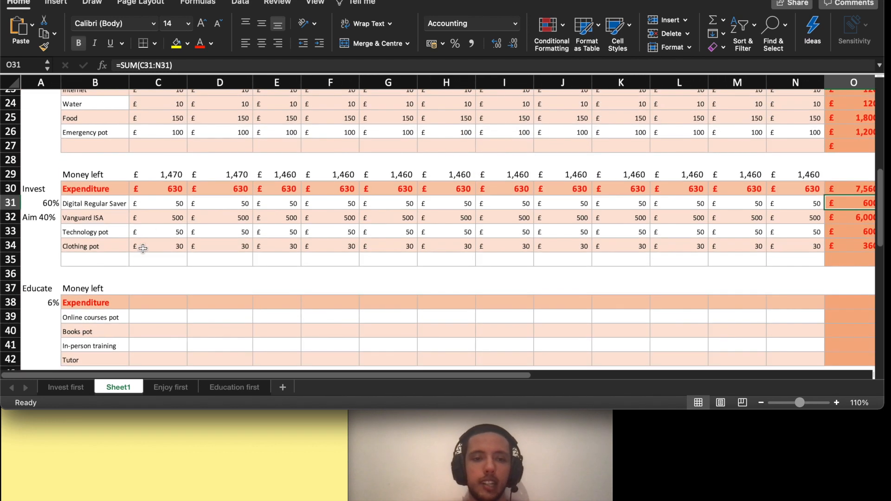
pyautogui.click(151, 288)
pyautogui.write('=')
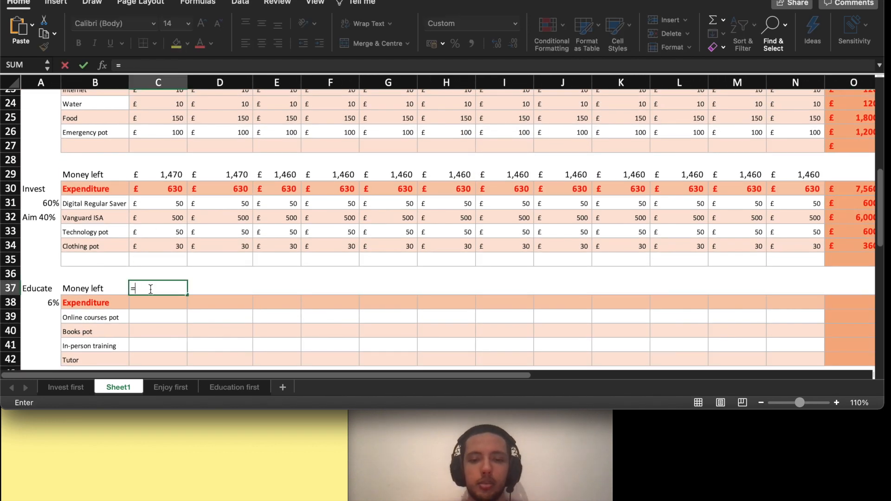
pyautogui.click(171, 178)
pyautogui.write('-')
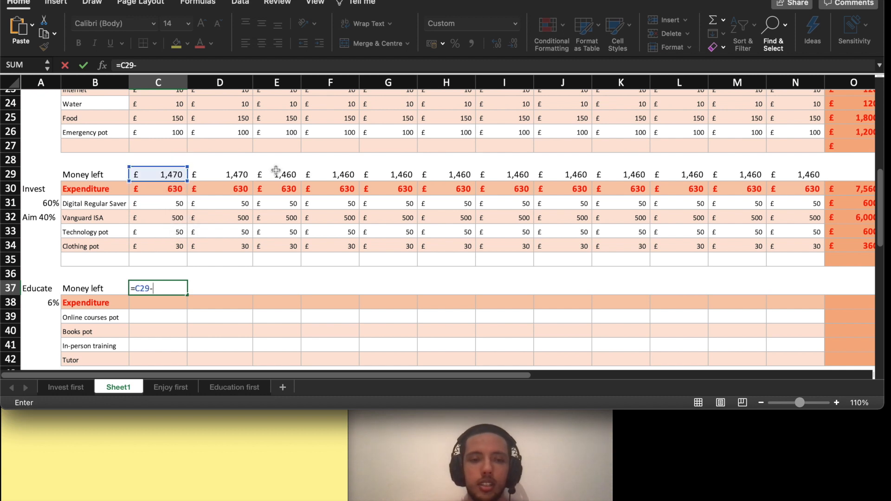
pyautogui.click(176, 188)
pyautogui.press('Return')
pyautogui.moveTo(187, 280); pyautogui.dragTo(796, 274)
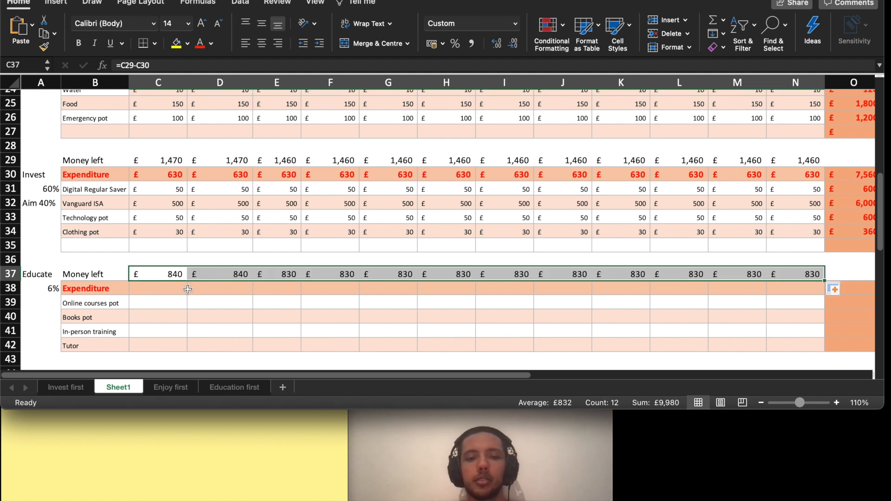
# Enter 50 for the Online courses pot in April at C39 and fill it across through March
pyautogui.scroll(-5, 189, 289)
pyautogui.click(172, 194)
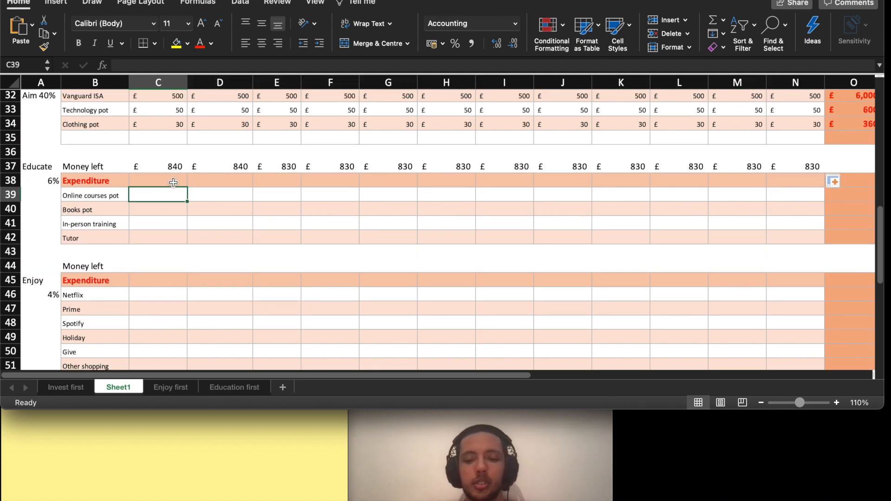
pyautogui.write('50')
pyautogui.press('Return')
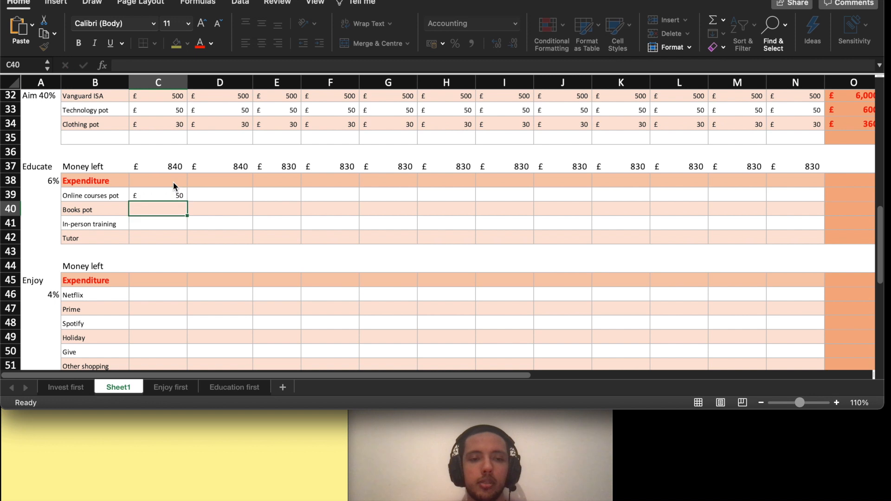
pyautogui.click(183, 199)
pyautogui.moveTo(186, 201); pyautogui.dragTo(795, 200)
# Enter 10 for the Books pot in April at C40 and fill it across through March
pyautogui.click(145, 210)
pyautogui.scroll(3, 145, 236)
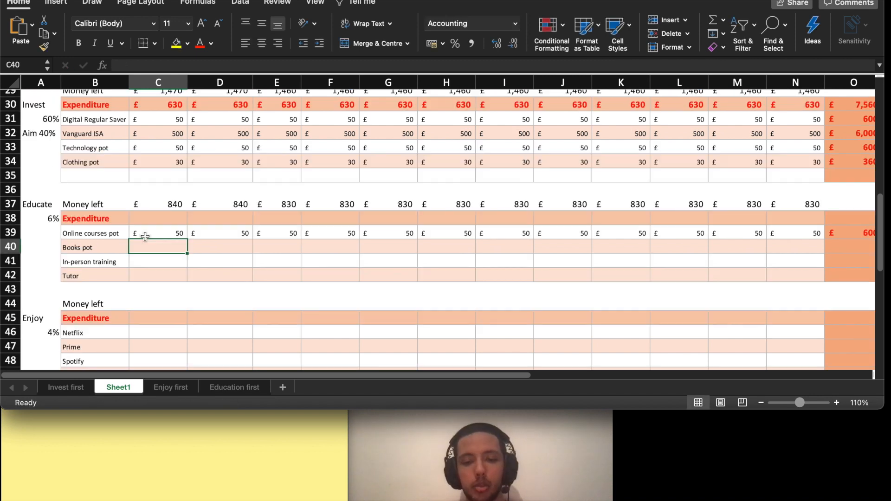
pyautogui.write('10')
pyautogui.press('Return')
pyautogui.click(153, 245)
pyautogui.moveTo(187, 254); pyautogui.dragTo(794, 250)
# Enter 50 for In-person training in April at C41 and fill it across through March
pyautogui.click(148, 268)
pyautogui.write('50')
pyautogui.press('Return')
pyautogui.click(167, 260)
pyautogui.moveTo(187, 269); pyautogui.dragTo(795, 267)
# Enter 50 for the Tutor row in April at C42
pyautogui.click(137, 275)
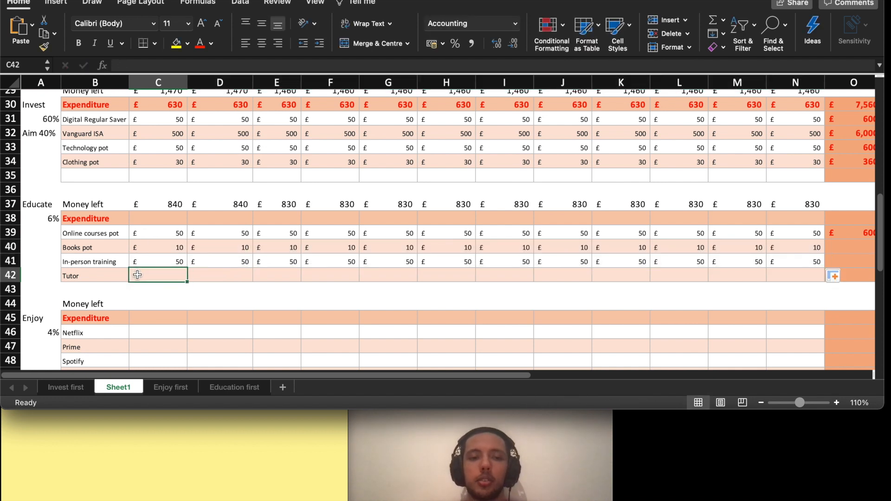
pyautogui.write('50')
pyautogui.press('Return')
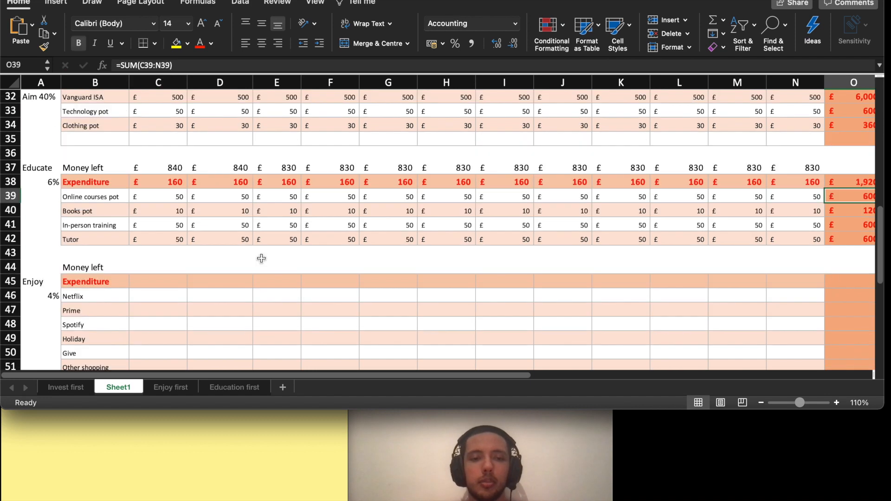
# Calculate April's Money left for the Enjoy section in C44 with =C37-C38 and fill the formula across through March
pyautogui.click(166, 268)
pyautogui.scroll(1, 167, 269)
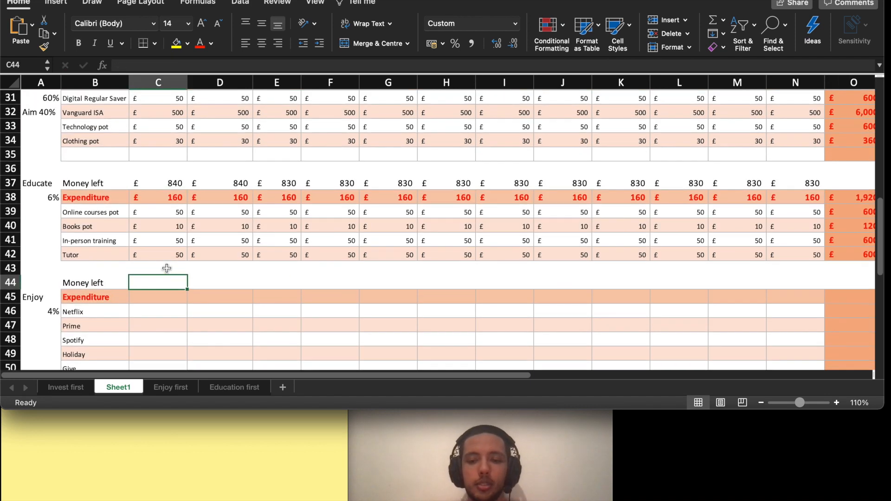
pyautogui.write('=')
pyautogui.click(158, 185)
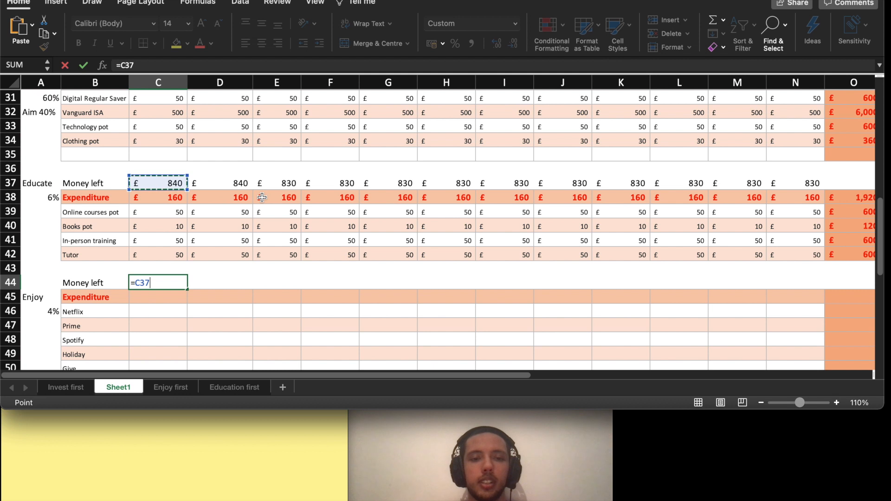
pyautogui.write('-')
pyautogui.click(162, 201)
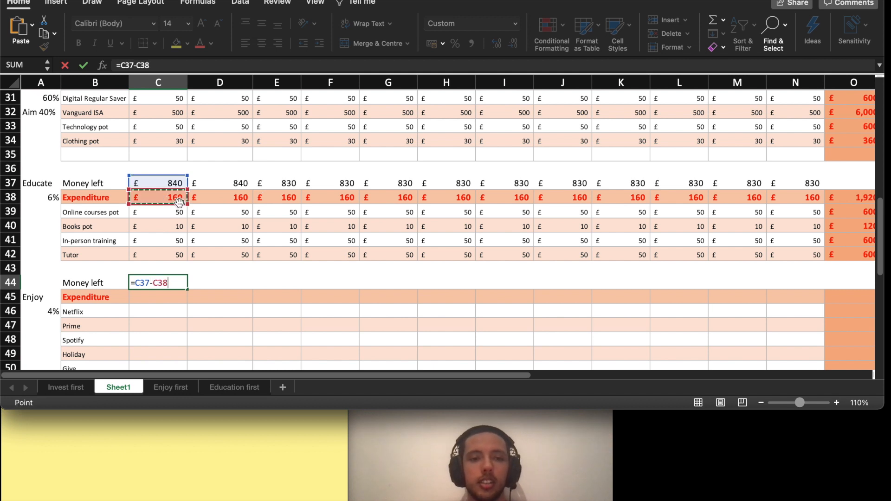
pyautogui.press('Return')
pyautogui.click(153, 284)
pyautogui.moveTo(187, 289); pyautogui.dragTo(777, 289)
# Enter April's Netflix cost as 9 in C46 and Prime as 4 in C47, filling the Prime value across through March
pyautogui.scroll(-3, 185, 261)
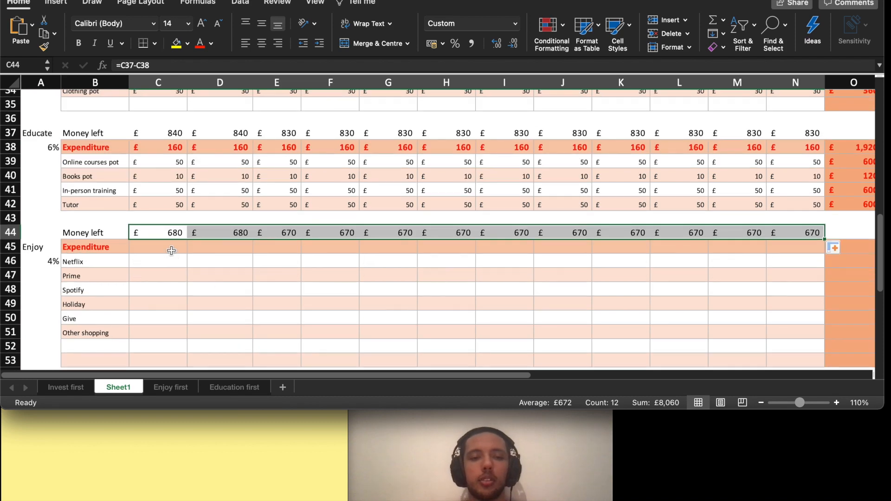
pyautogui.click(170, 254)
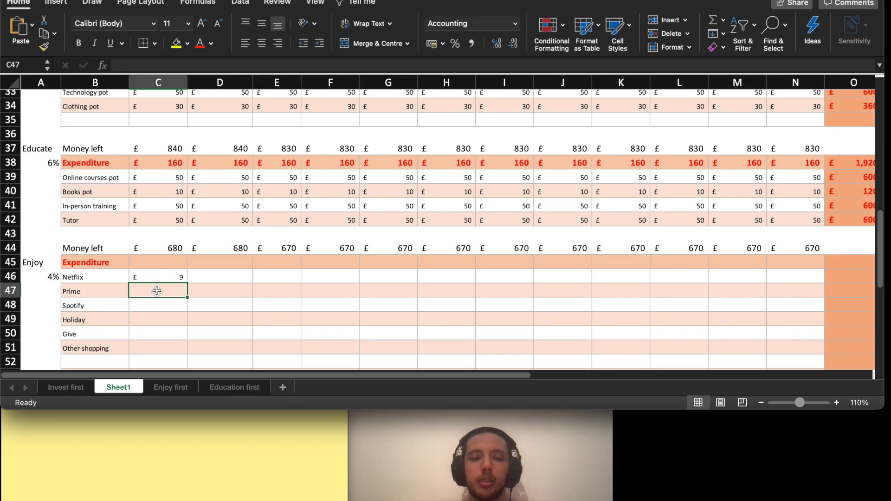
pyautogui.write('4')
pyautogui.press('Return')
pyautogui.click(169, 292)
pyautogui.moveTo(187, 297); pyautogui.dragTo(812, 293)
pyautogui.click(159, 306)
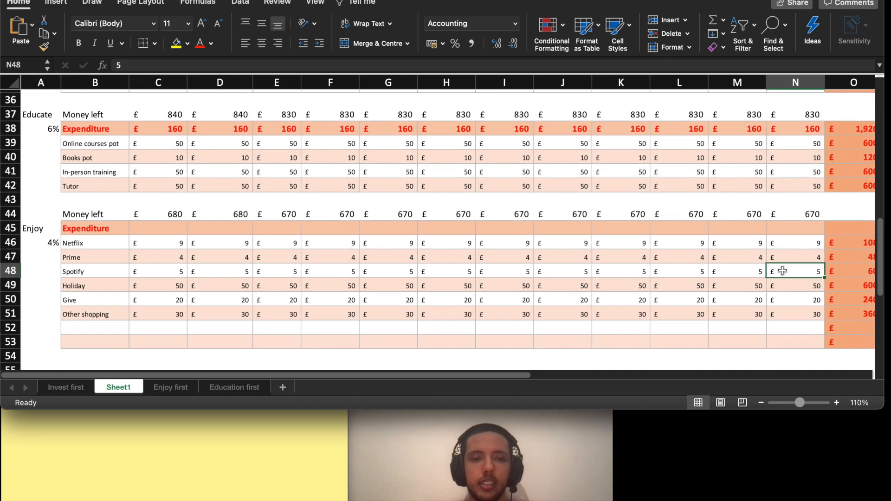
# Total the Enjoy section's yearly expenditure in O45 by summing the April to March values in row 45
pyautogui.scroll(3, 729, 273)
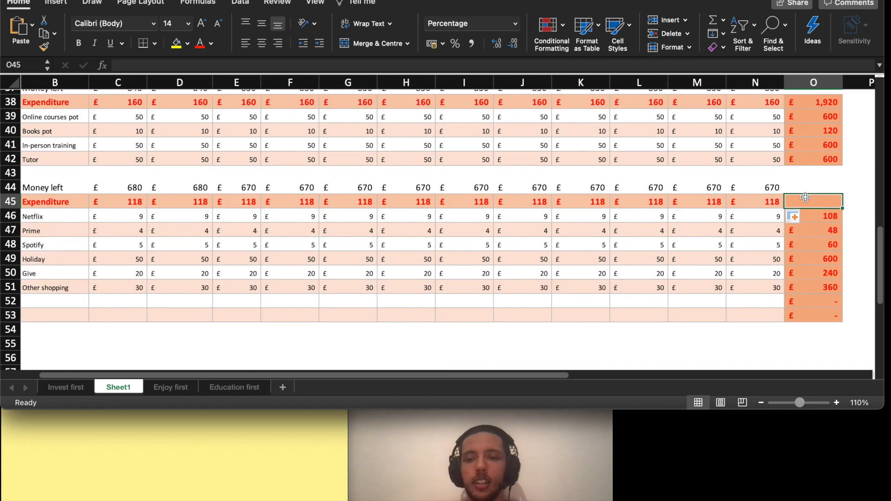
pyautogui.click(805, 198)
pyautogui.write('=sum(')
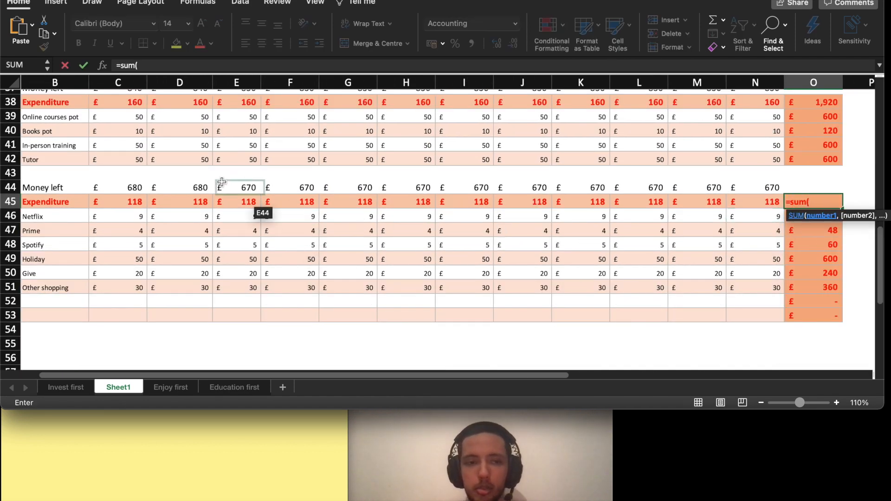
pyautogui.press('Return')
# Link April's Income in the Totals section to the Income row by entering =C10 in C6
pyautogui.scroll(15, 473, 203)
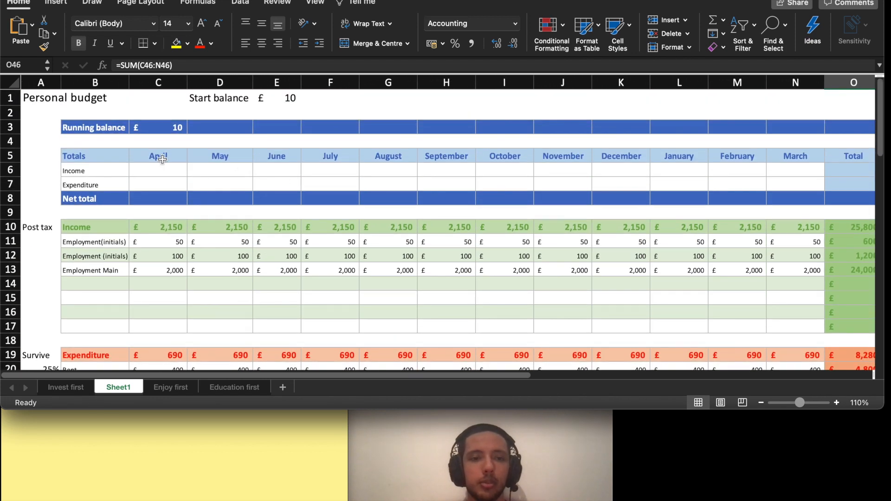
pyautogui.click(154, 173)
pyautogui.write('=')
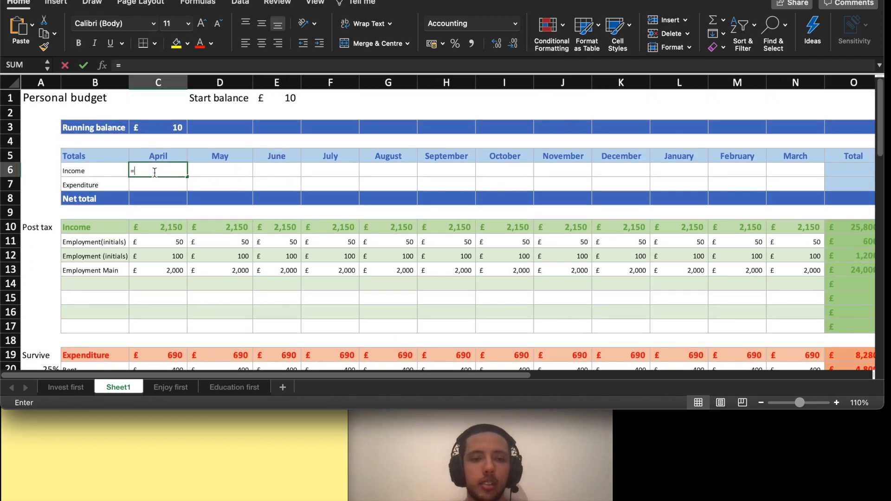
pyautogui.click(160, 230)
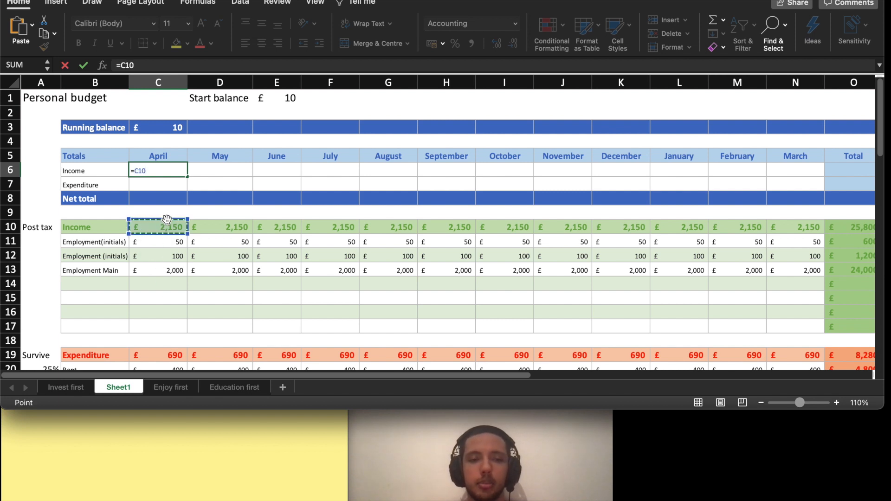
pyautogui.press('Return')
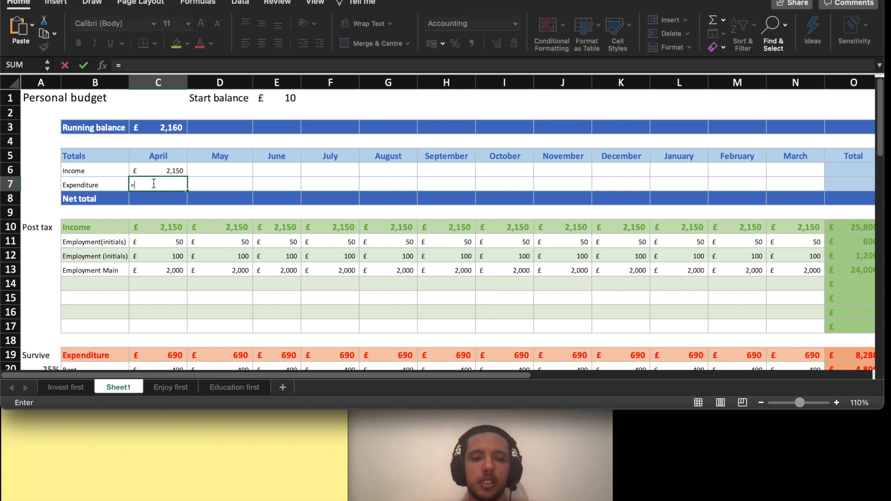
# Add up April's Expenditure from all four sections in the Totals cell C7 with =C19+C30+C38+C45
pyautogui.scroll(-5, 145, 267)
pyautogui.click(161, 248)
pyautogui.scroll(-5, 229, 227)
pyautogui.click(162, 251)
pyautogui.write('+')
pyautogui.scroll(-5, 162, 251)
pyautogui.click(164, 229)
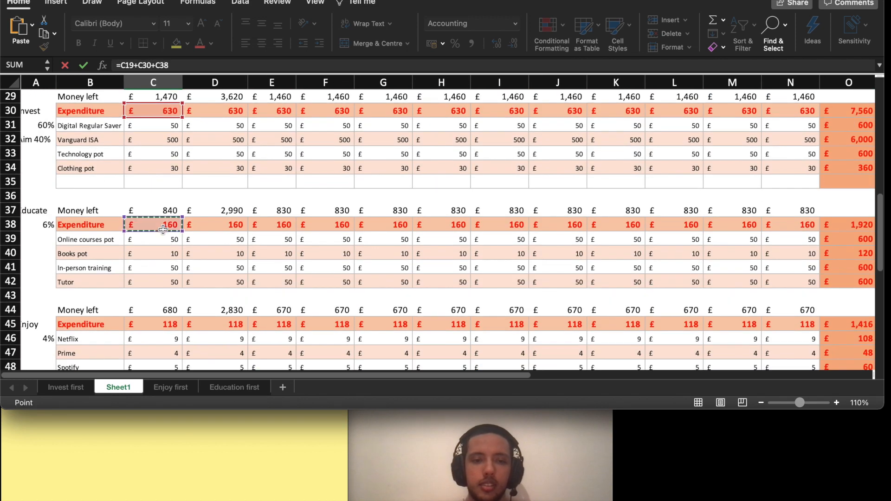
pyautogui.write('+')
pyautogui.scroll(-3, 163, 229)
pyautogui.click(163, 266)
pyautogui.scroll(2, 162, 266)
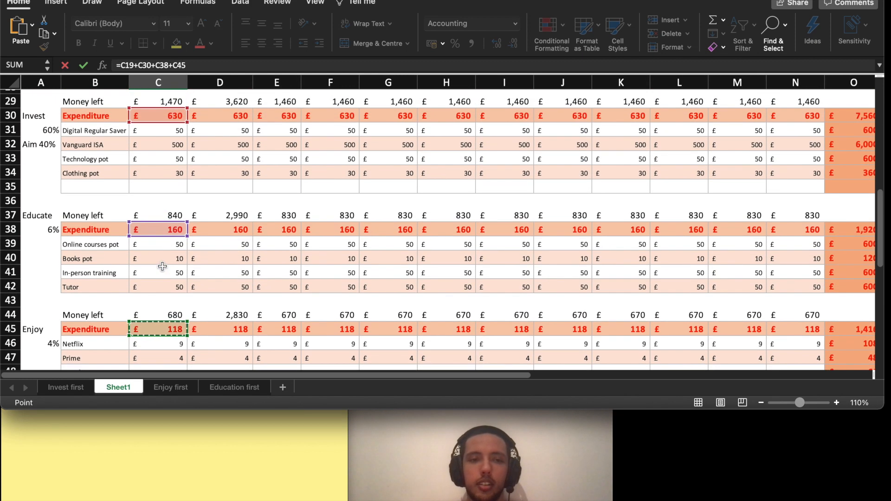
pyautogui.press('Return')
pyautogui.scroll(5, 165, 268)
pyautogui.click(173, 154)
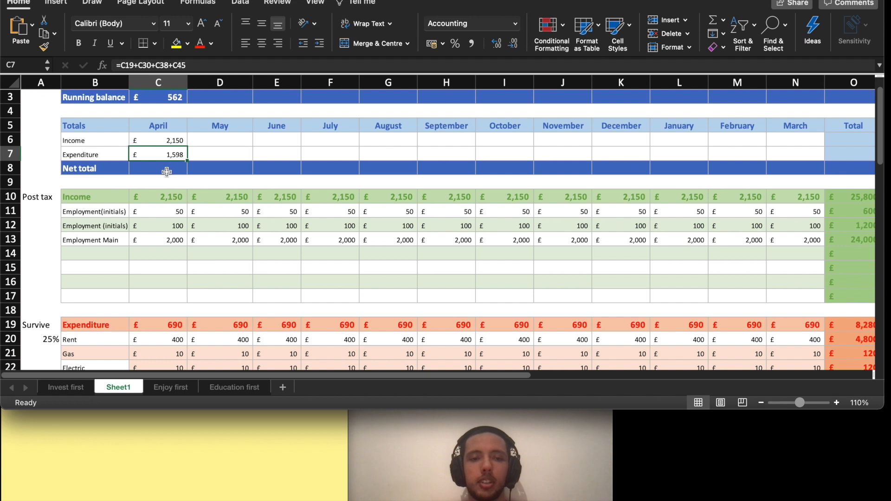
# Calculate April's Net total in C8 with =C6-C7 and fill the formula across through March
pyautogui.click(166, 172)
pyautogui.scroll(1, 168, 173)
pyautogui.write('=')
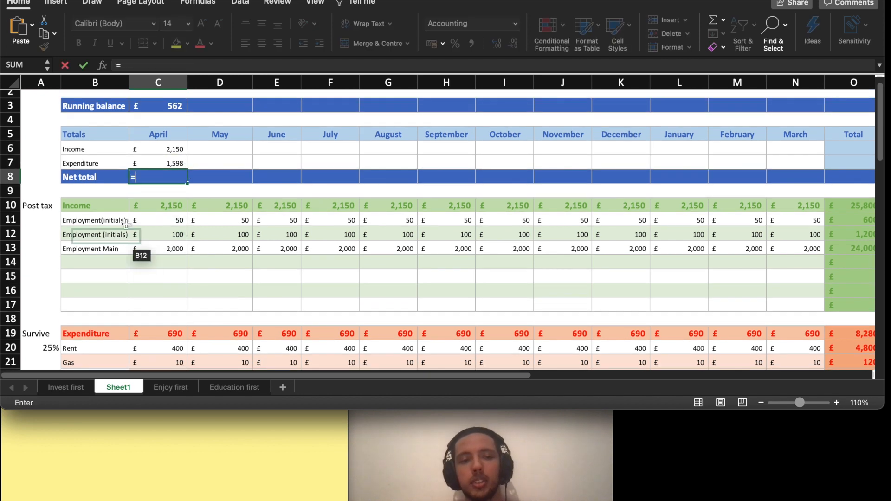
pyautogui.click(171, 150)
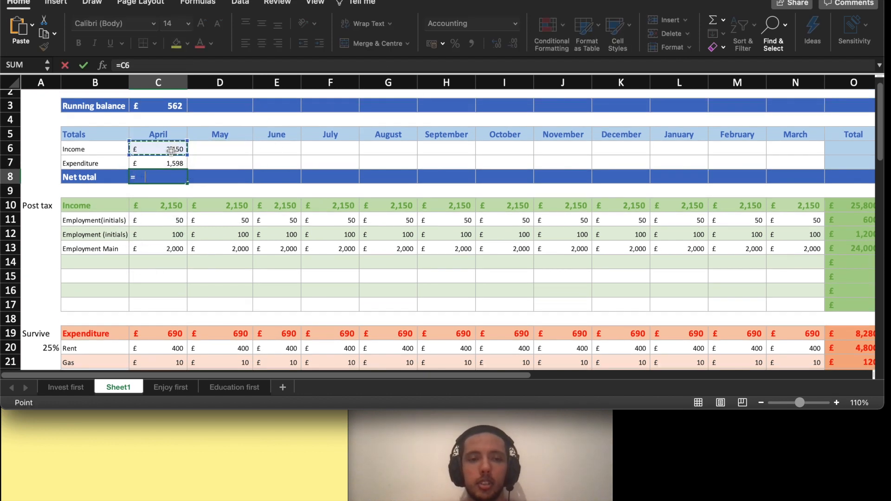
pyautogui.write('-')
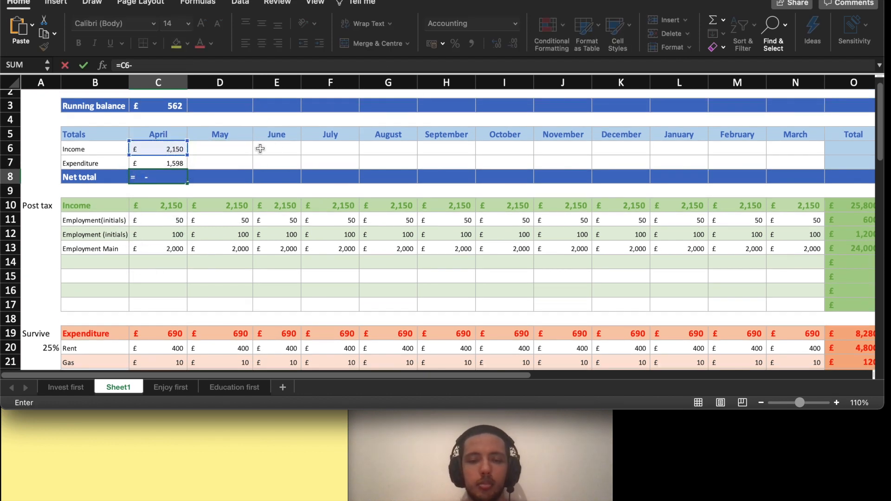
pyautogui.click(179, 164)
pyautogui.press('Return')
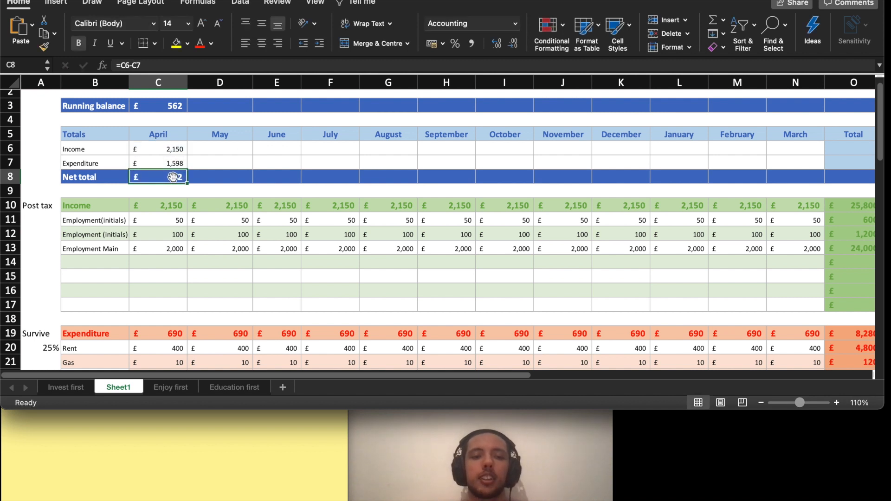
pyautogui.moveTo(188, 183); pyautogui.dragTo(813, 180)
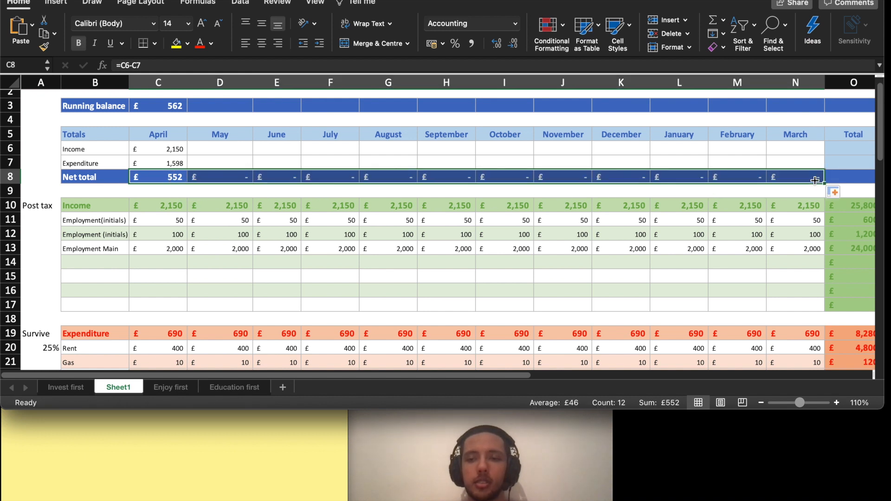
# Fill the Totals section's Income formula from C6 across through March
pyautogui.click(185, 153)
pyautogui.moveTo(189, 154); pyautogui.dragTo(810, 148)
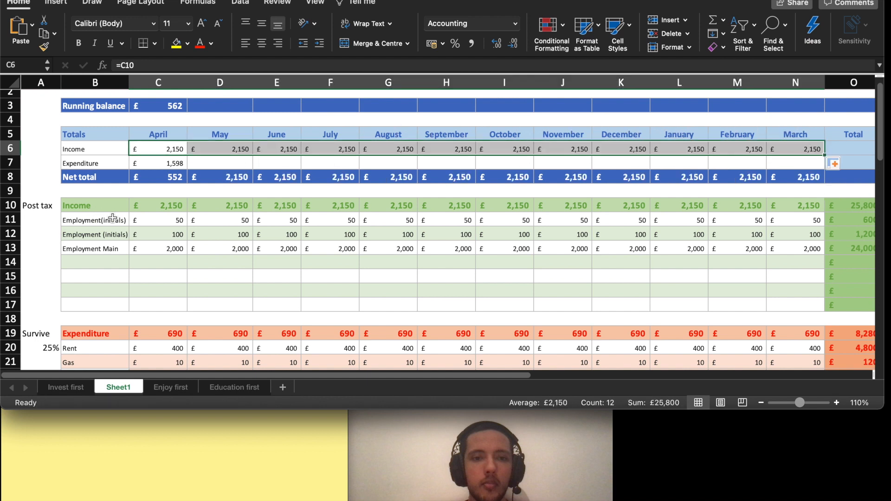
# Check the monthly Income sums in row 10 from May through November
pyautogui.click(237, 206)
pyautogui.press('Up')
pyautogui.click(298, 200)
pyautogui.press('Right')
pyautogui.press('Right')
pyautogui.press('Right')
pyautogui.press('Right')
pyautogui.press('Right')
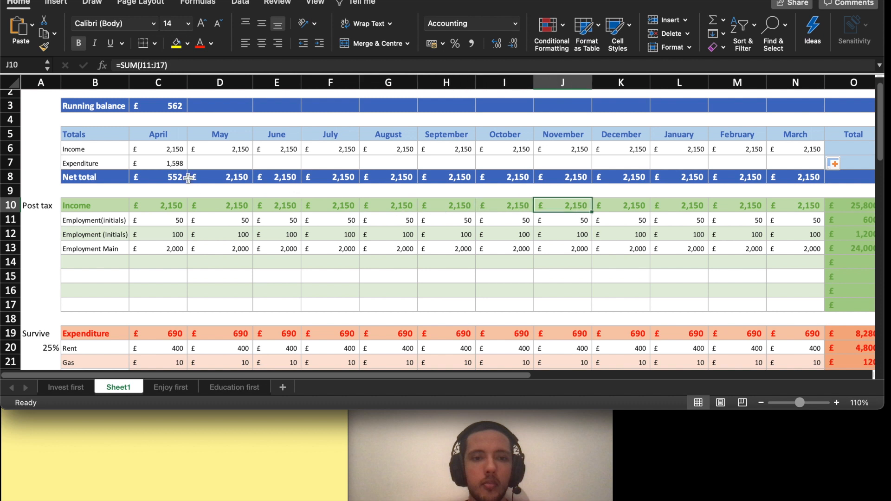
# Fill the Totals section's Expenditure formula from C7 across through March
pyautogui.click(177, 160)
pyautogui.moveTo(187, 168); pyautogui.dragTo(818, 159)
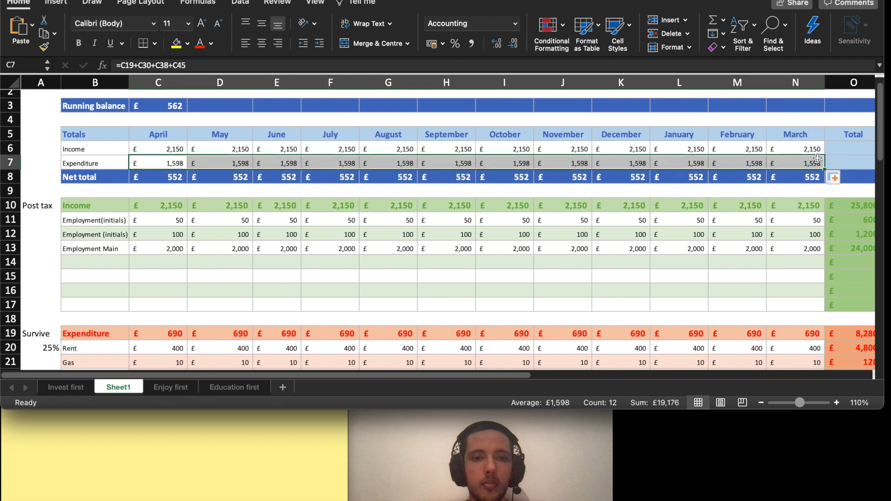
pyautogui.scroll(1, 693, 178)
pyautogui.click(691, 180)
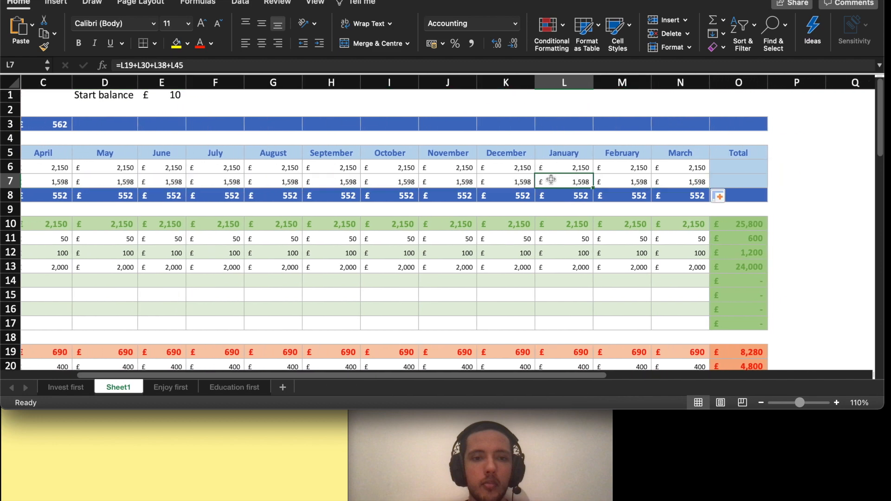
# Review the Survive expenditure section and inspect the Net total formulas for April and July in row 8
pyautogui.hscroll(-1, 507, 190)
pyautogui.scroll(-9, 181, 235)
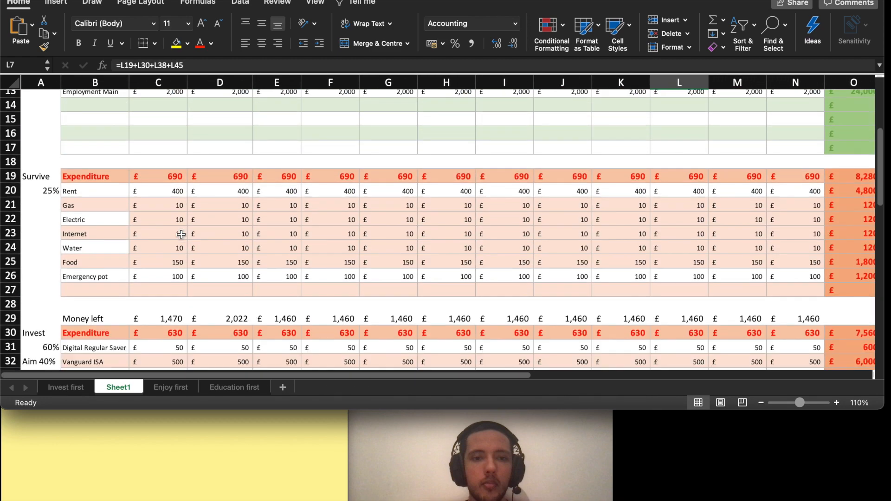
pyautogui.scroll(9, 181, 234)
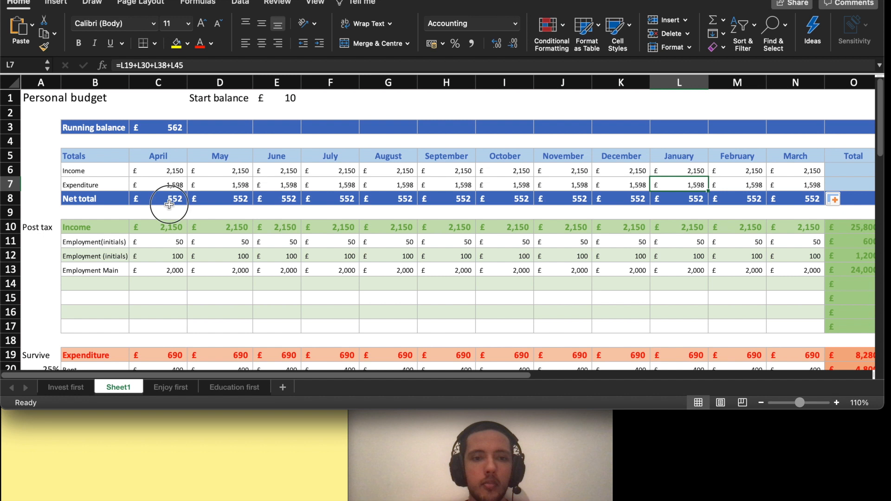
pyautogui.click(169, 202)
pyautogui.click(337, 200)
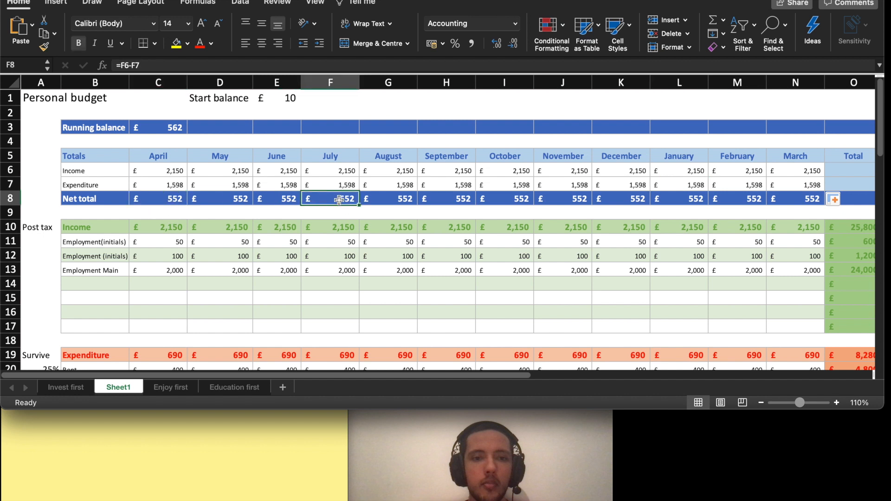
# Calculate the yearly Income in the Totals section's Total cell O6 with a SUM of the April through March income values
pyautogui.hscroll(2, 339, 200)
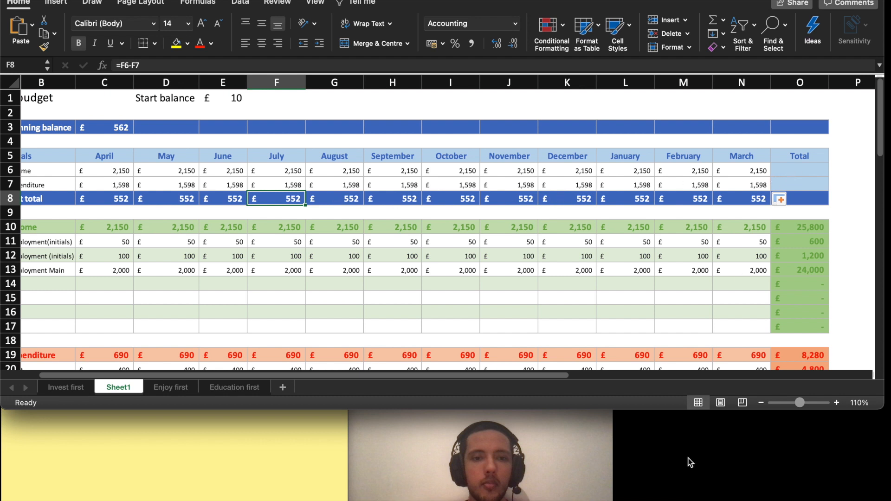
pyautogui.click(807, 168)
pyautogui.write('=')
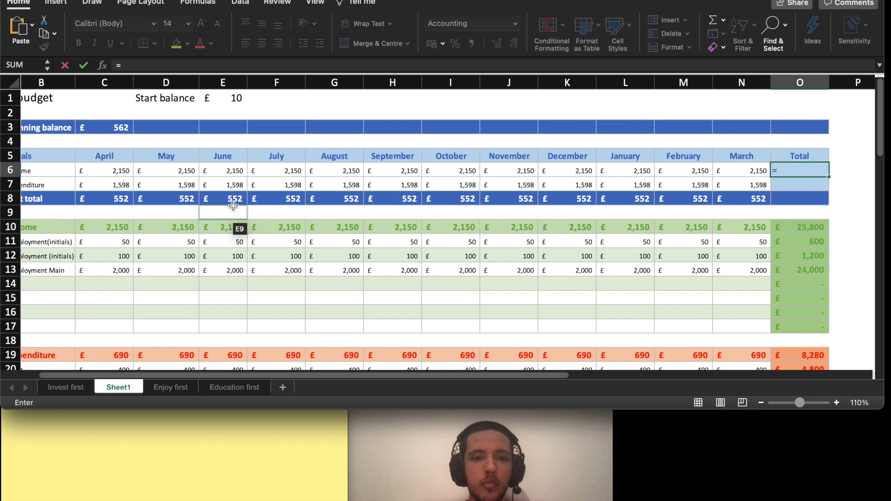
pyautogui.hscroll(-1, 233, 206)
pyautogui.write('sum(')
pyautogui.moveTo(135, 171); pyautogui.dragTo(743, 170)
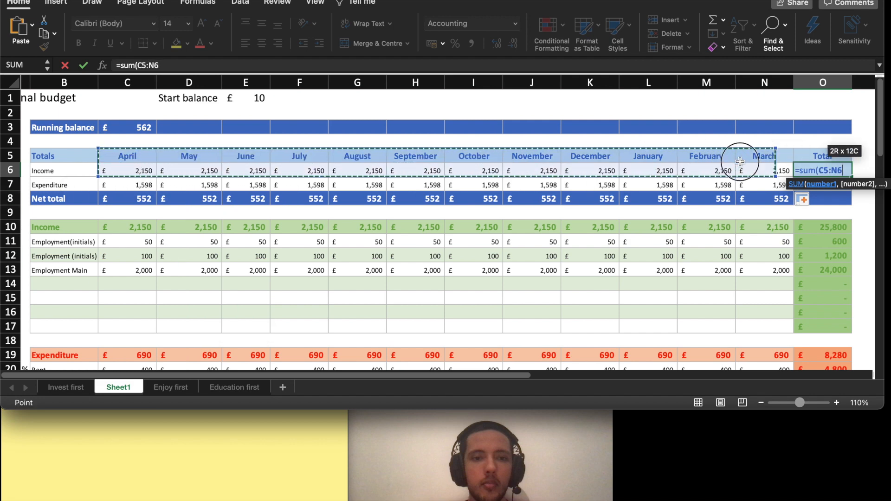
pyautogui.press('Return')
pyautogui.hscroll(-1, 782, 148)
# Calculate the yearly Expenditure in O7 with a SUM of the Totals section's April through March expenditure values
pyautogui.click(840, 187)
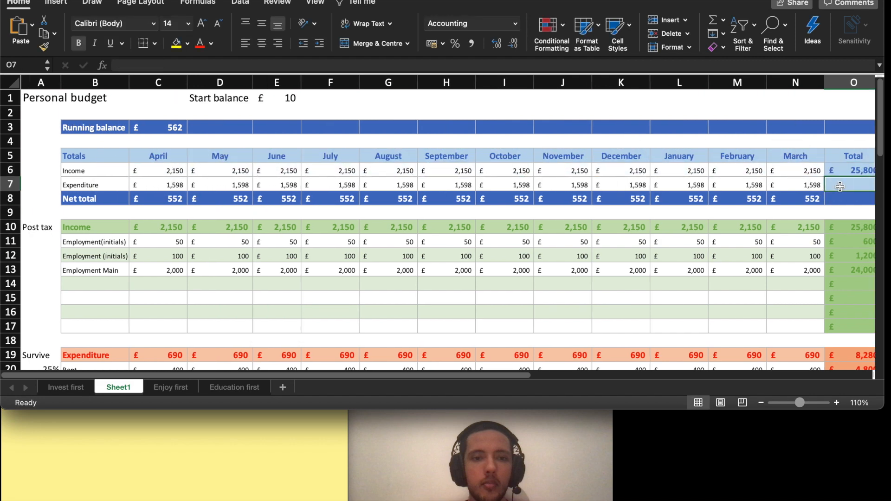
pyautogui.write('=sum(')
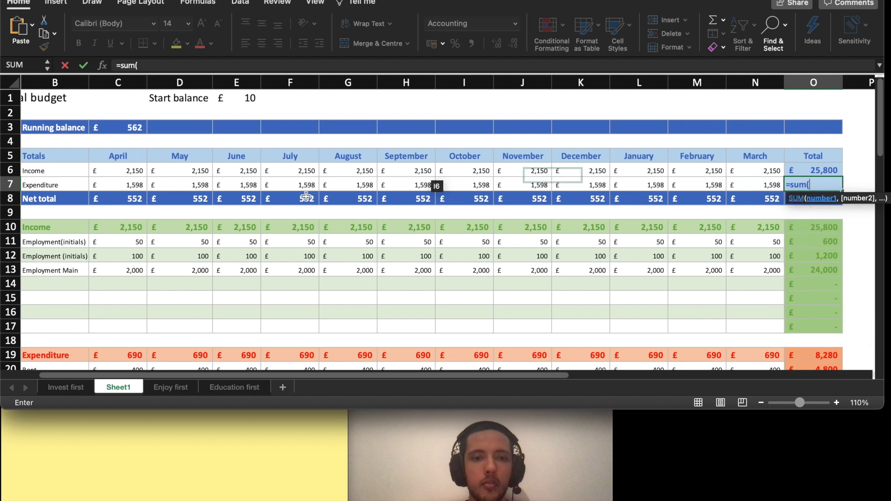
pyautogui.moveTo(139, 185); pyautogui.dragTo(763, 180)
pyautogui.press('Return')
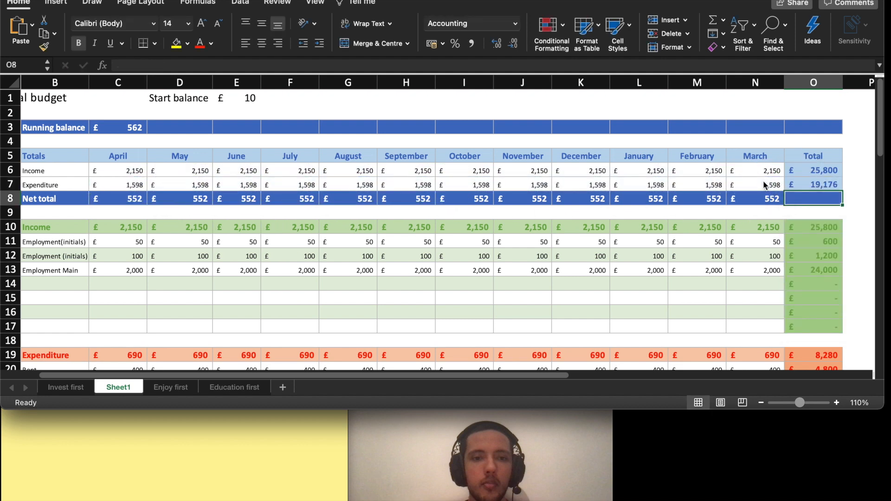
pyautogui.hscroll(-1, 763, 180)
pyautogui.scroll(-1, 764, 180)
pyautogui.scroll(1, 763, 181)
pyautogui.hscroll(-1, 764, 180)
pyautogui.scroll(-5, 763, 180)
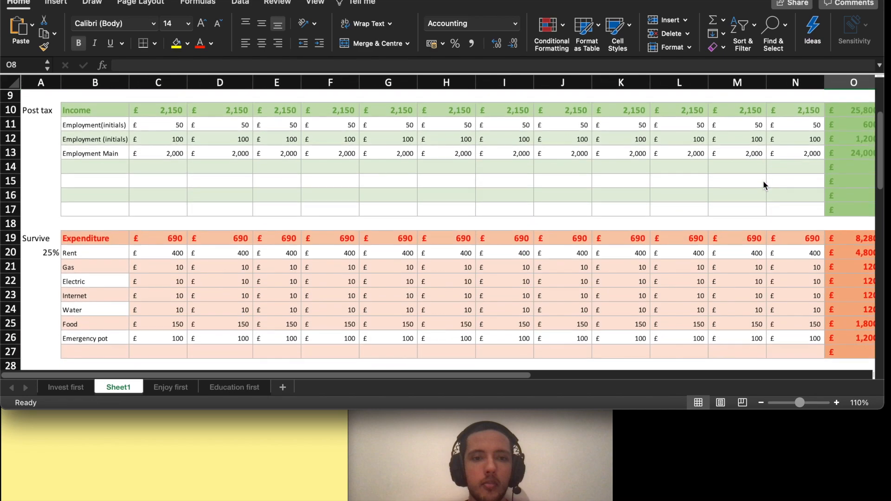